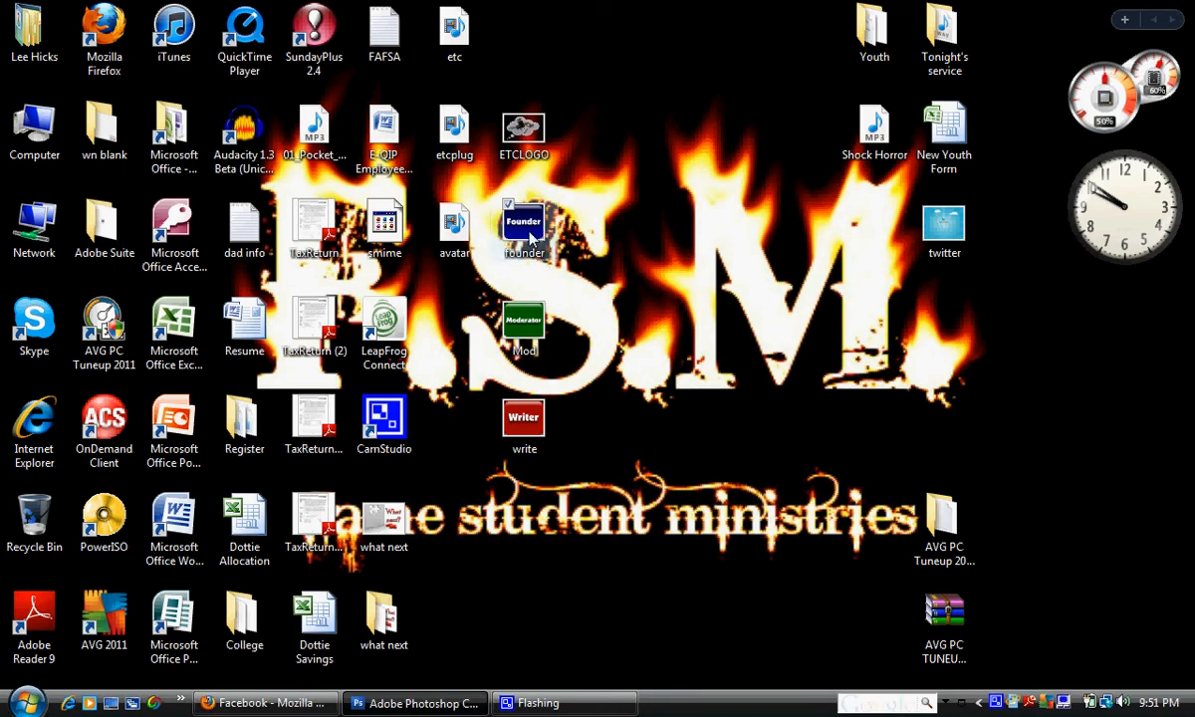
# Open the founder image from the desktop to view the example button, and close it again.
pyautogui.doubleClick(525, 229)
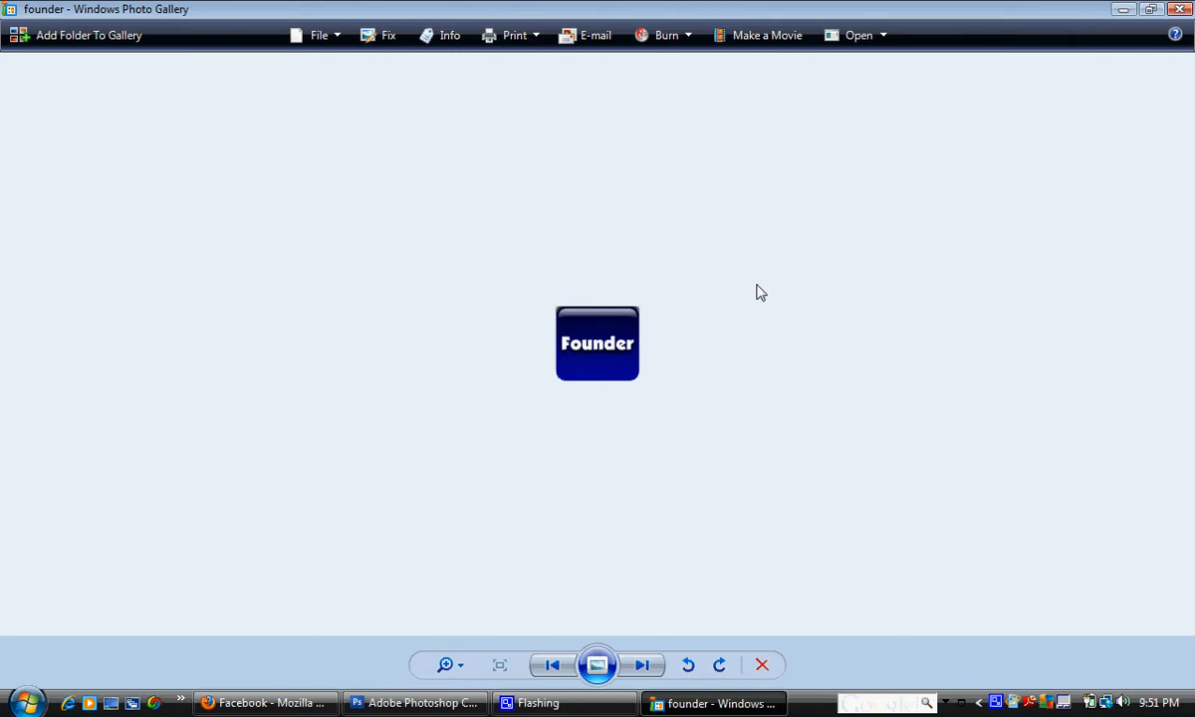
pyautogui.click(1179, 9)
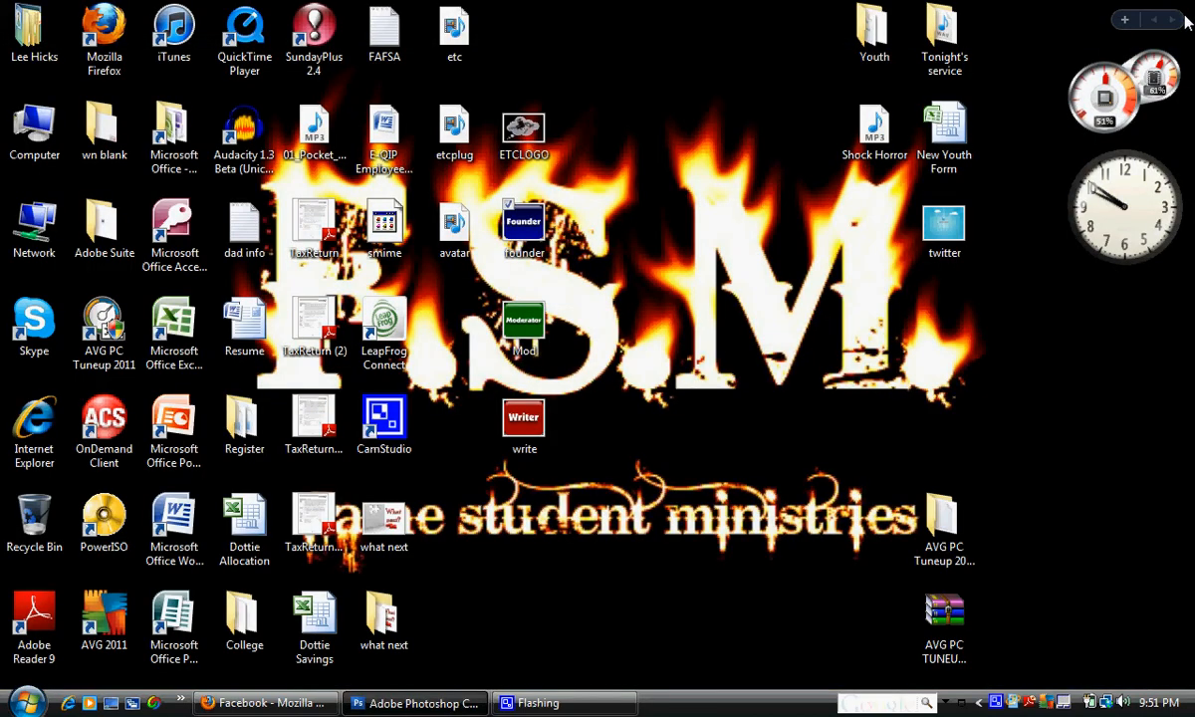
# Switch to Photoshop and create a 90 x 80 pixel, 72 pixels/inch RGB document with transparent background, named whatever.
pyautogui.click(442, 705)
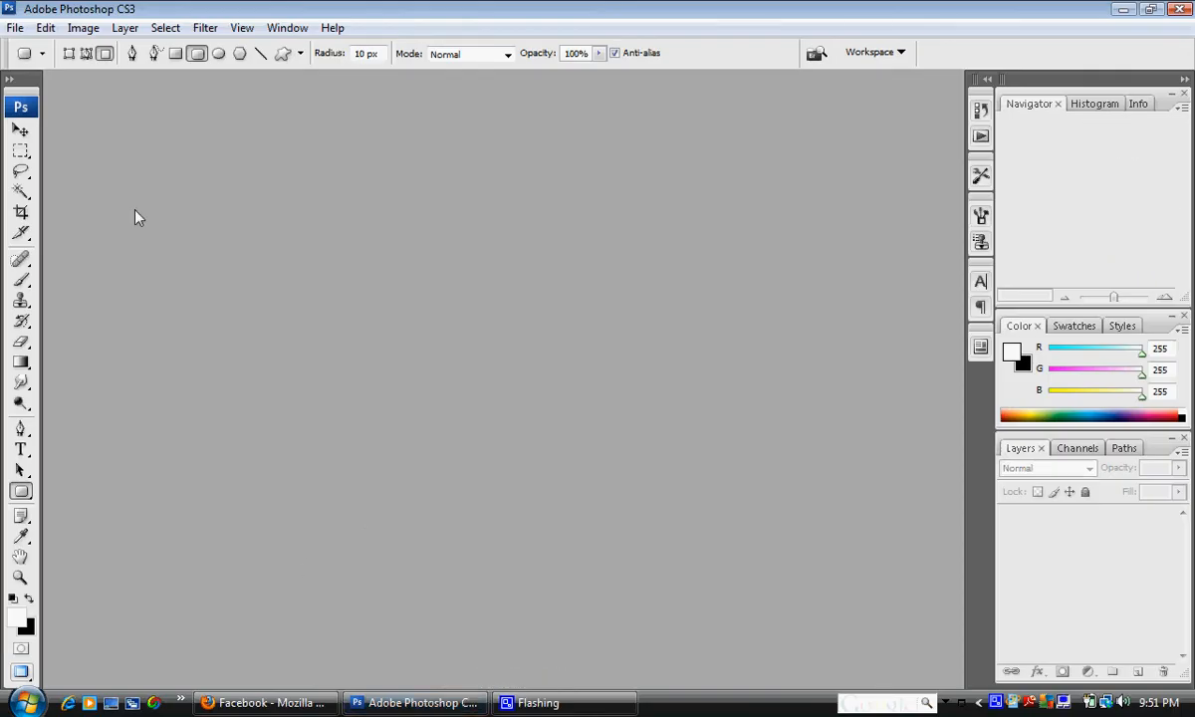
pyautogui.click(11, 30)
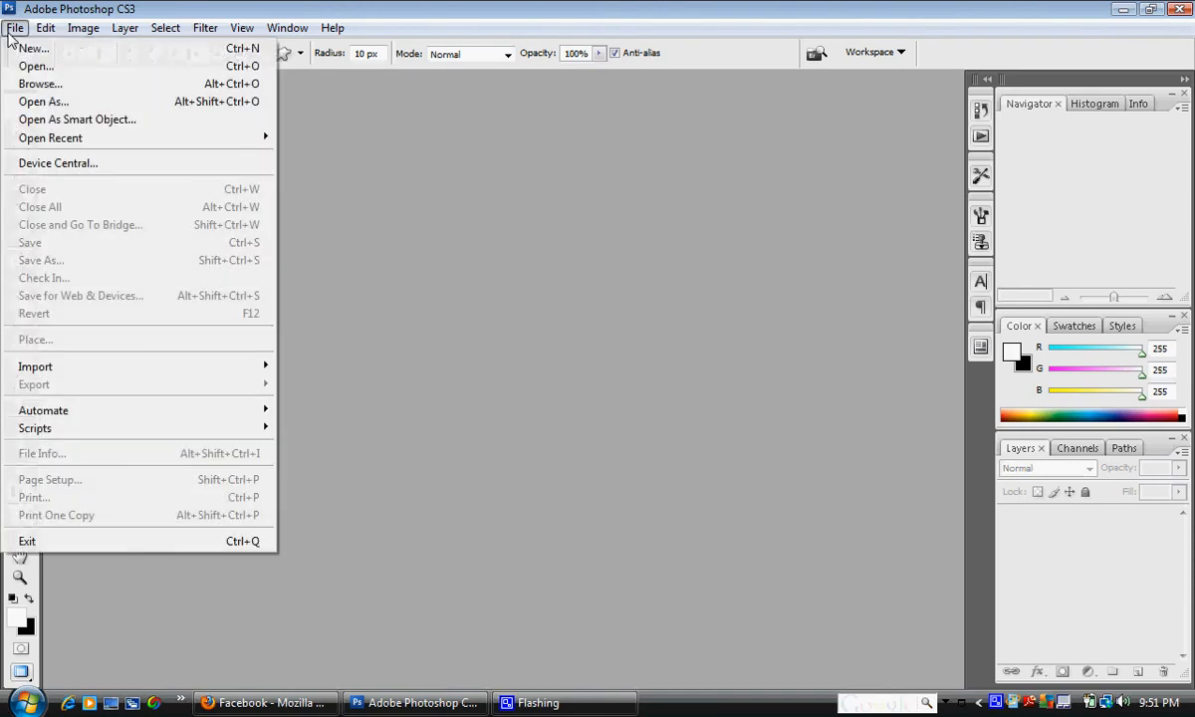
pyautogui.click(24, 48)
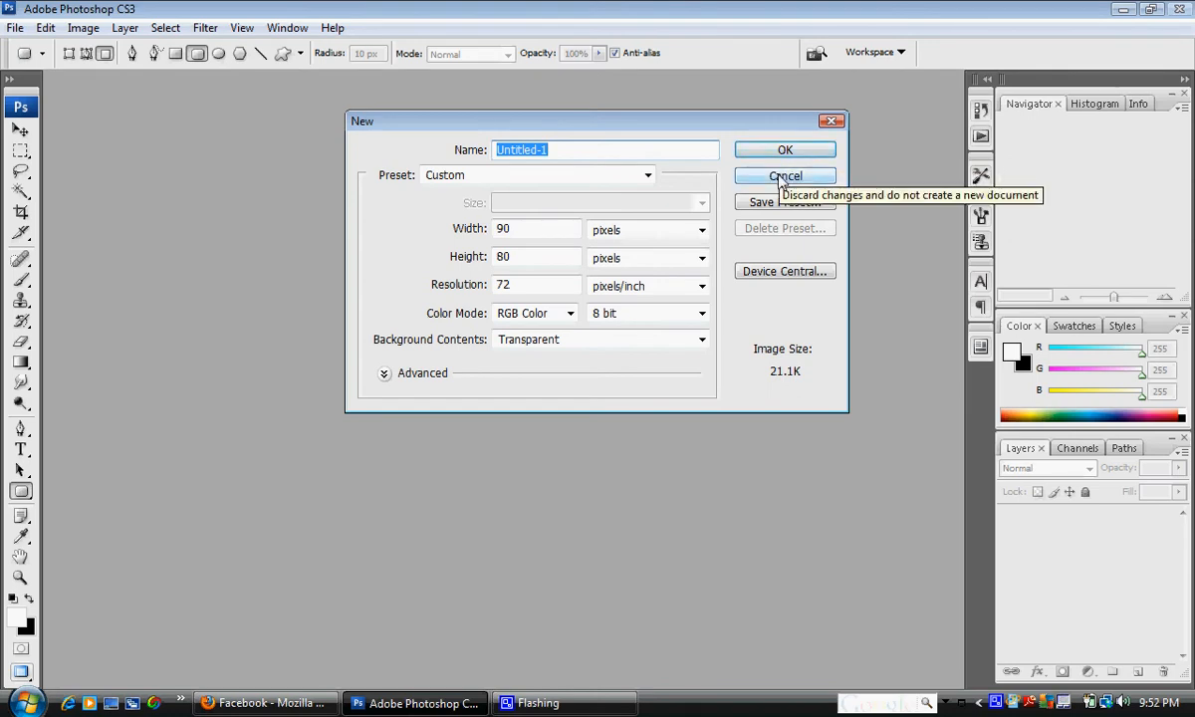
pyautogui.write('whatever')
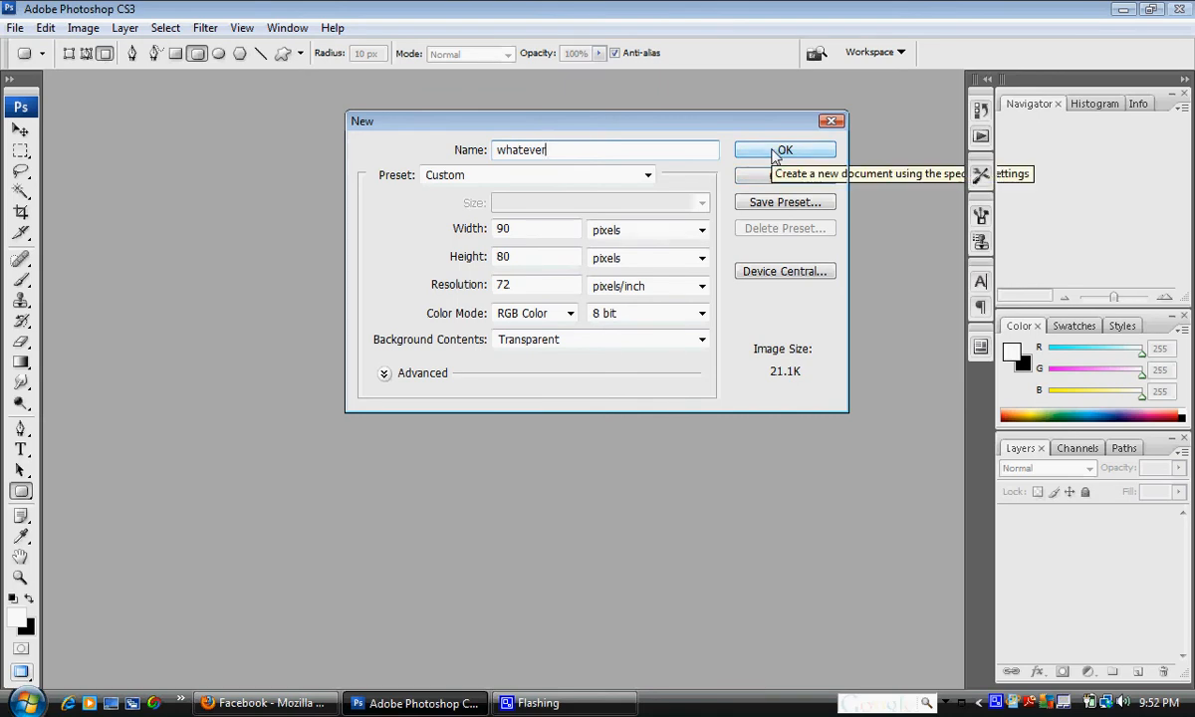
pyautogui.click(775, 152)
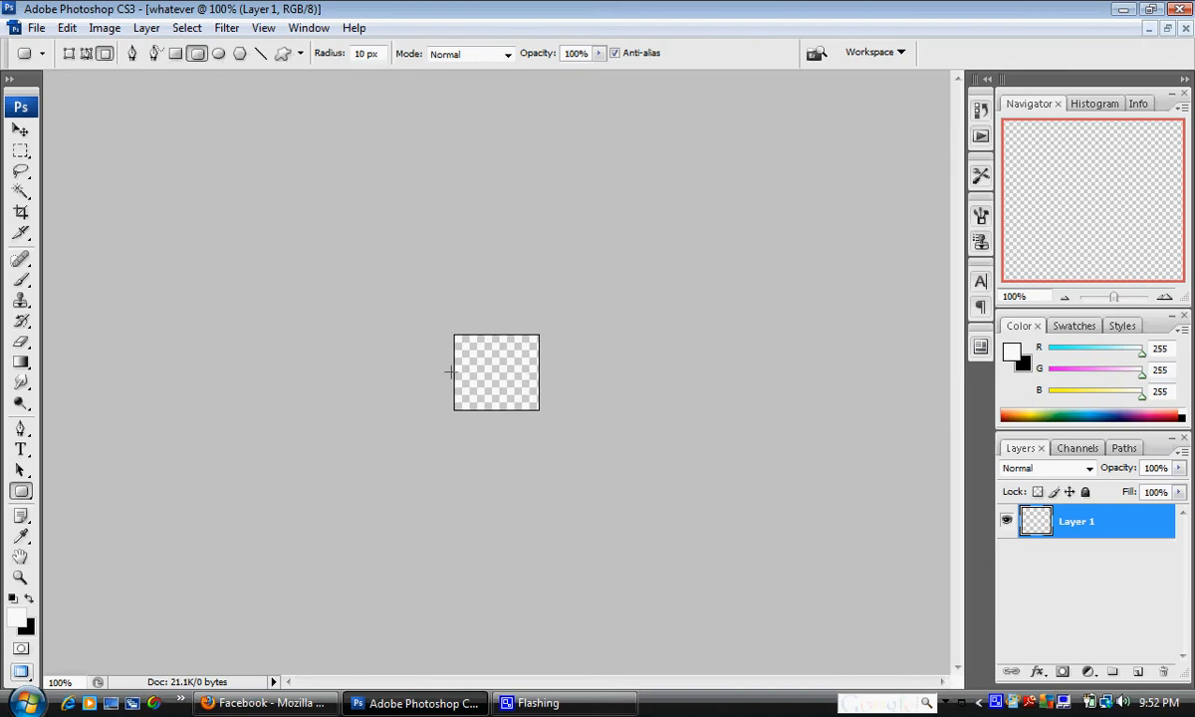
# Reset the colors to default and set the foreground color to very dark green, 003300.
pyautogui.click(20, 577)
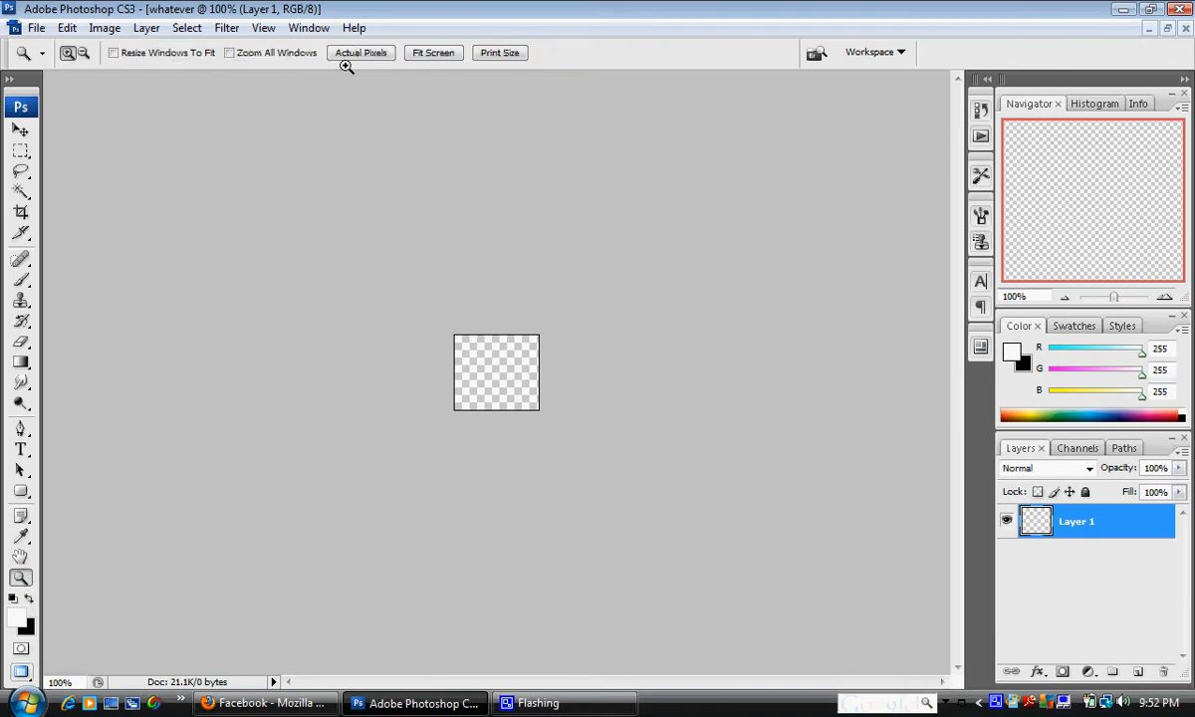
pyautogui.click(435, 55)
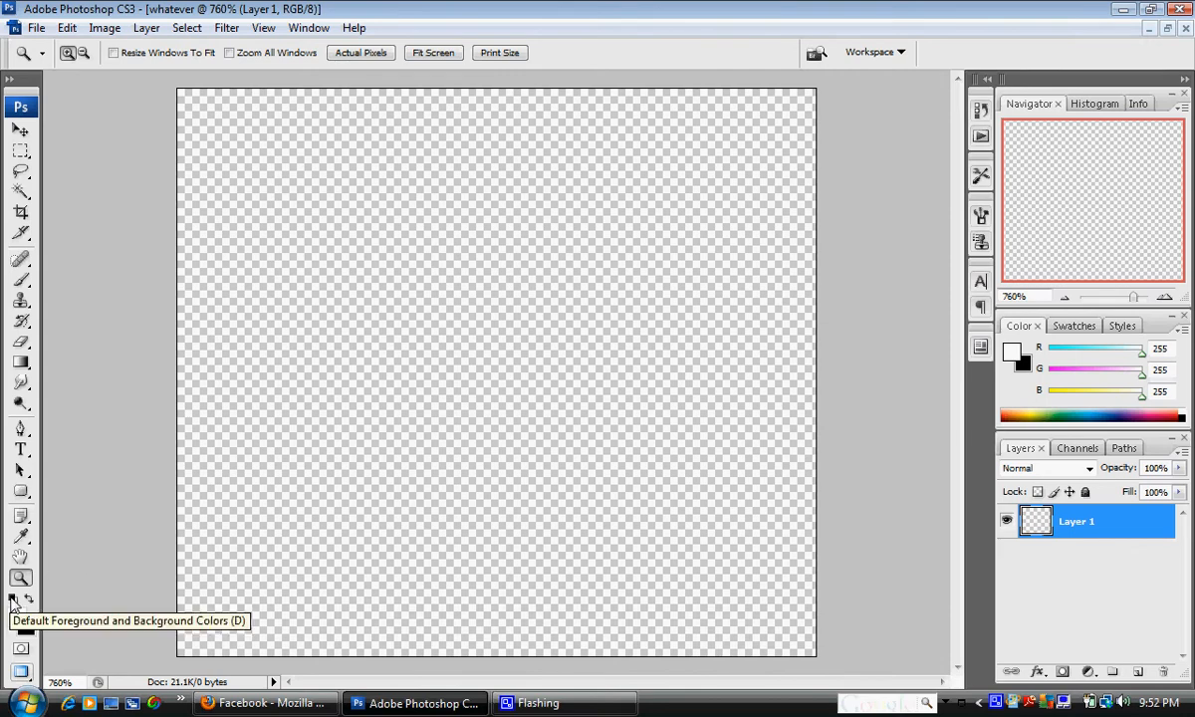
pyautogui.click(12, 600)
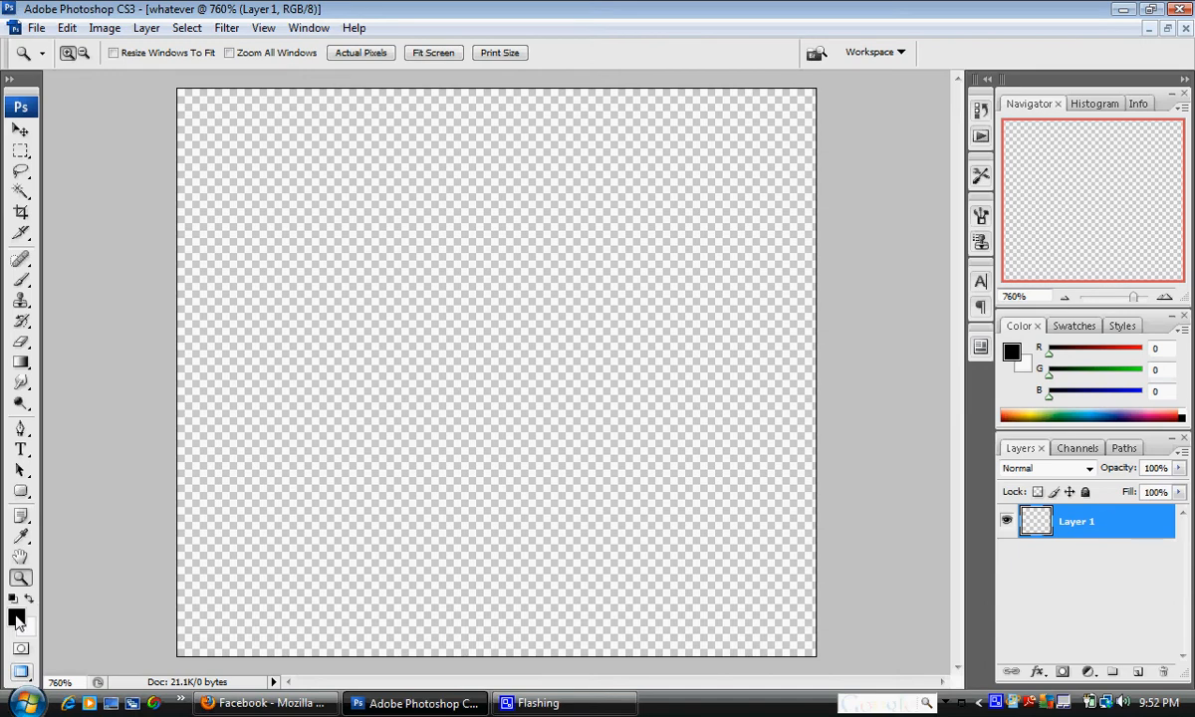
pyautogui.click(17, 614)
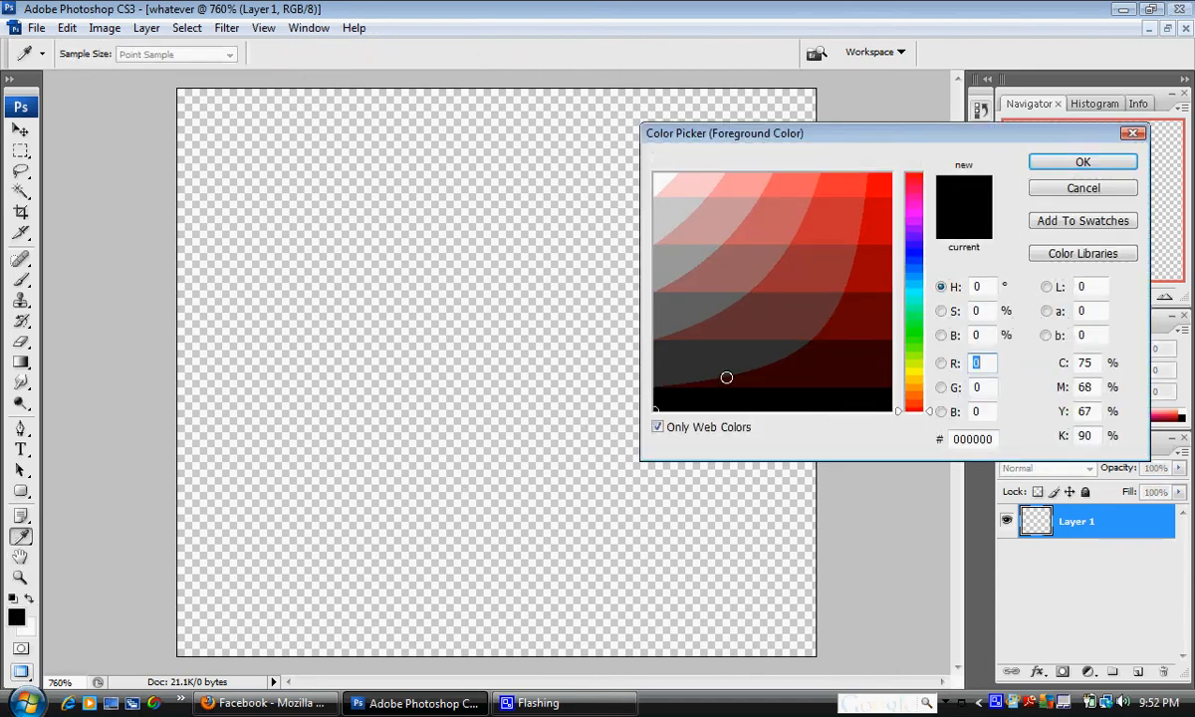
pyautogui.click(911, 326)
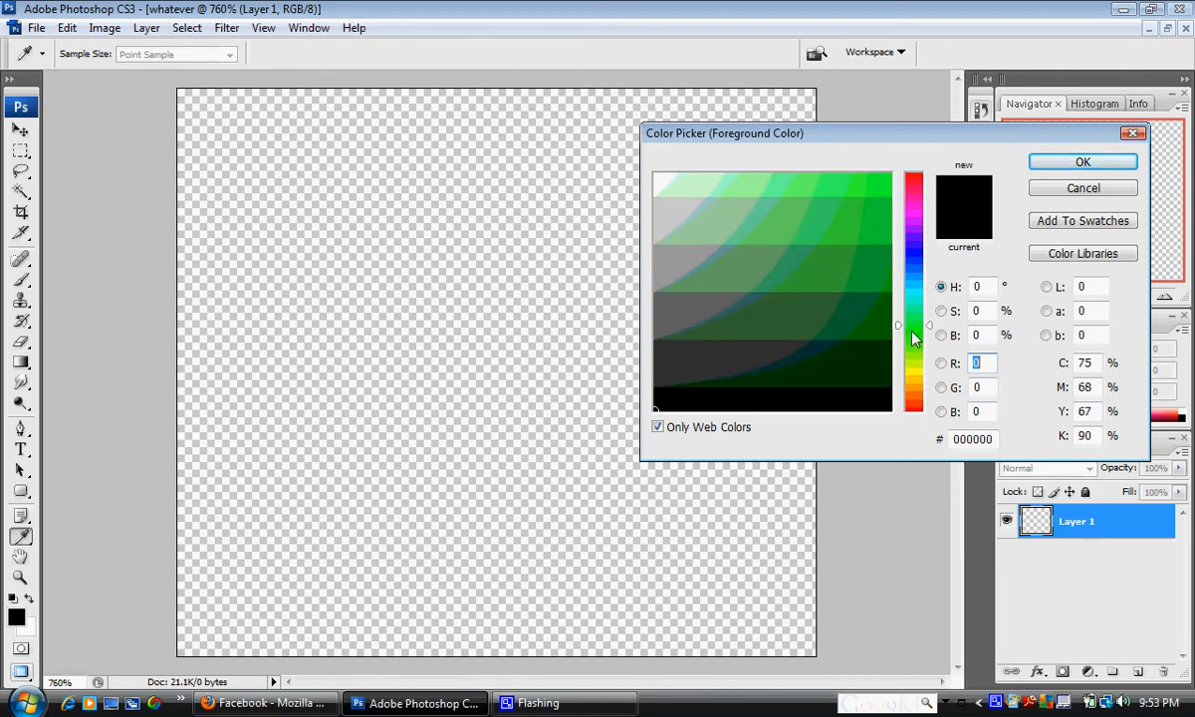
pyautogui.click(912, 330)
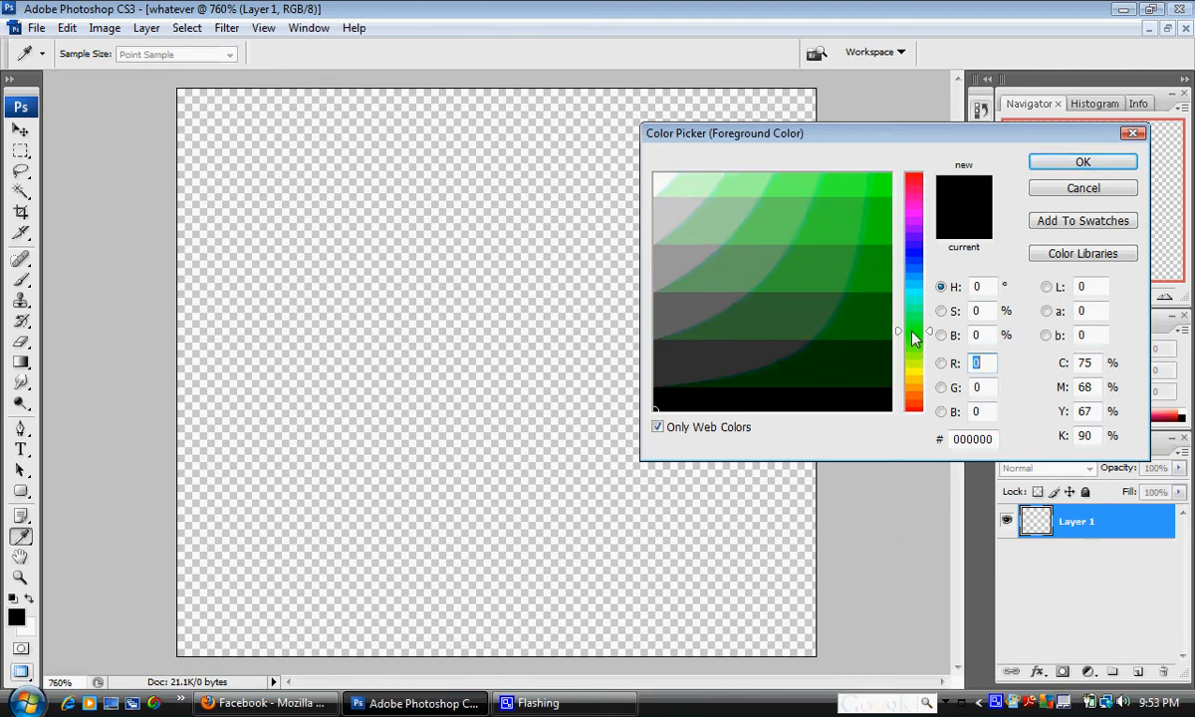
pyautogui.click(869, 357)
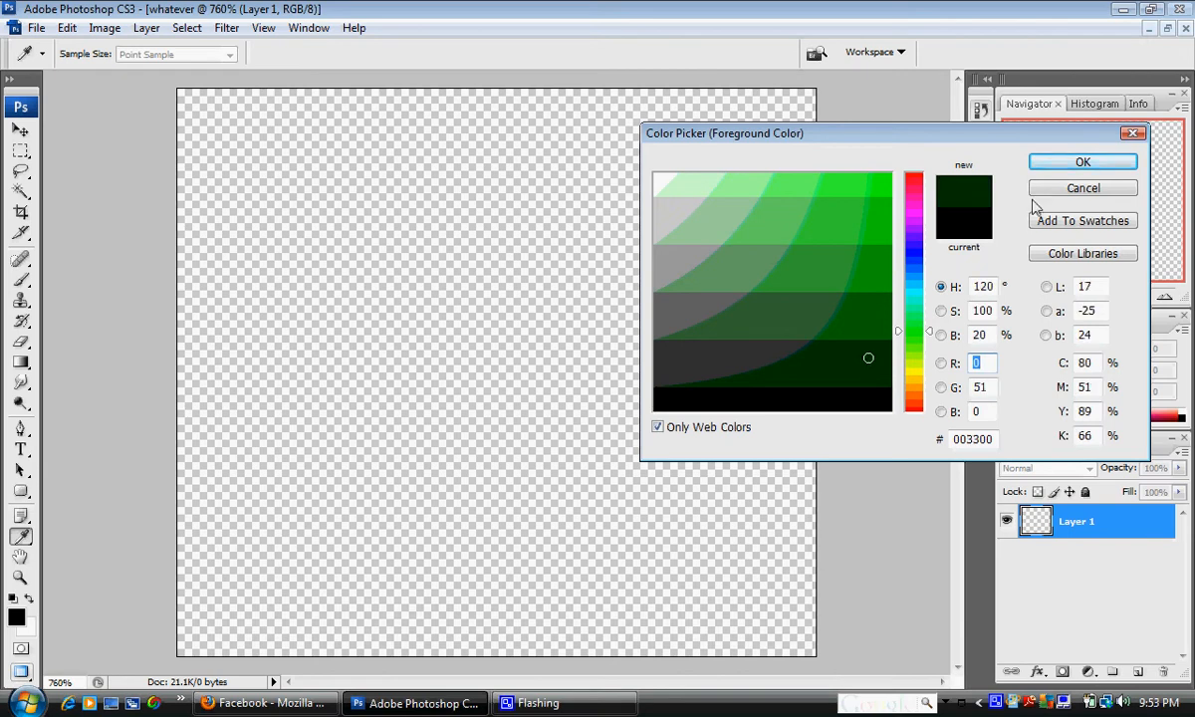
pyautogui.click(1082, 165)
pyautogui.press('z')
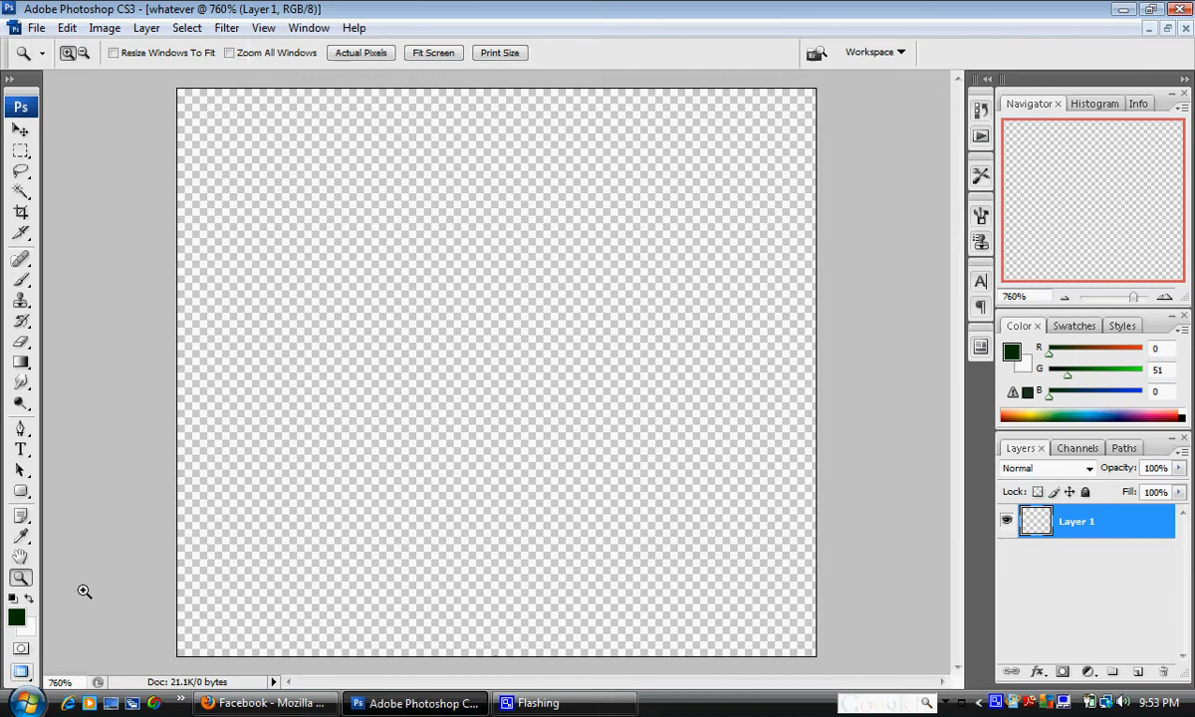
# Set the background color to a slightly lighter dark green, 006600.
pyautogui.click(27, 627)
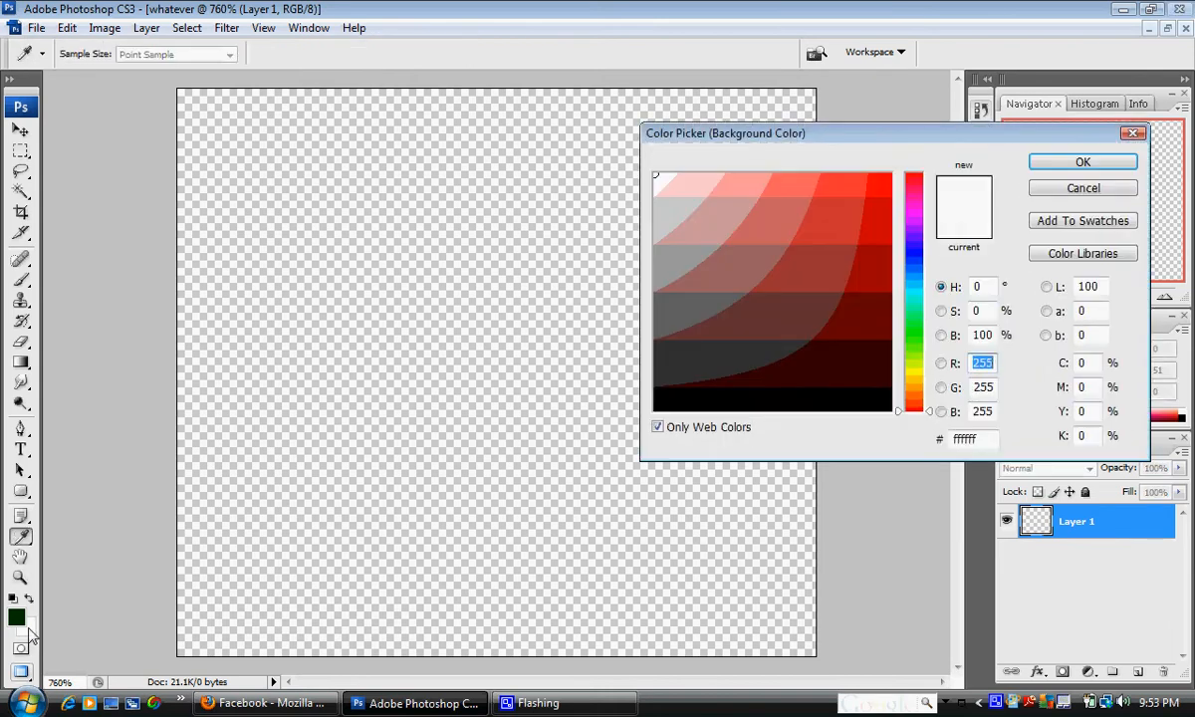
pyautogui.click(916, 333)
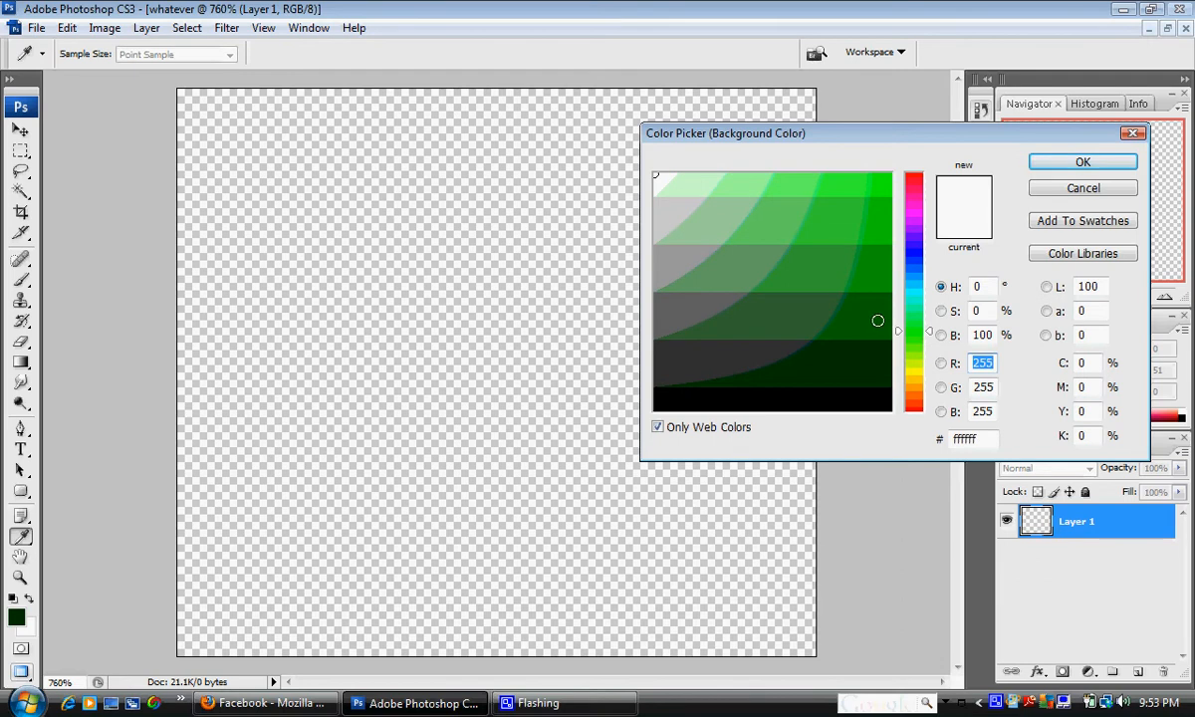
pyautogui.click(867, 325)
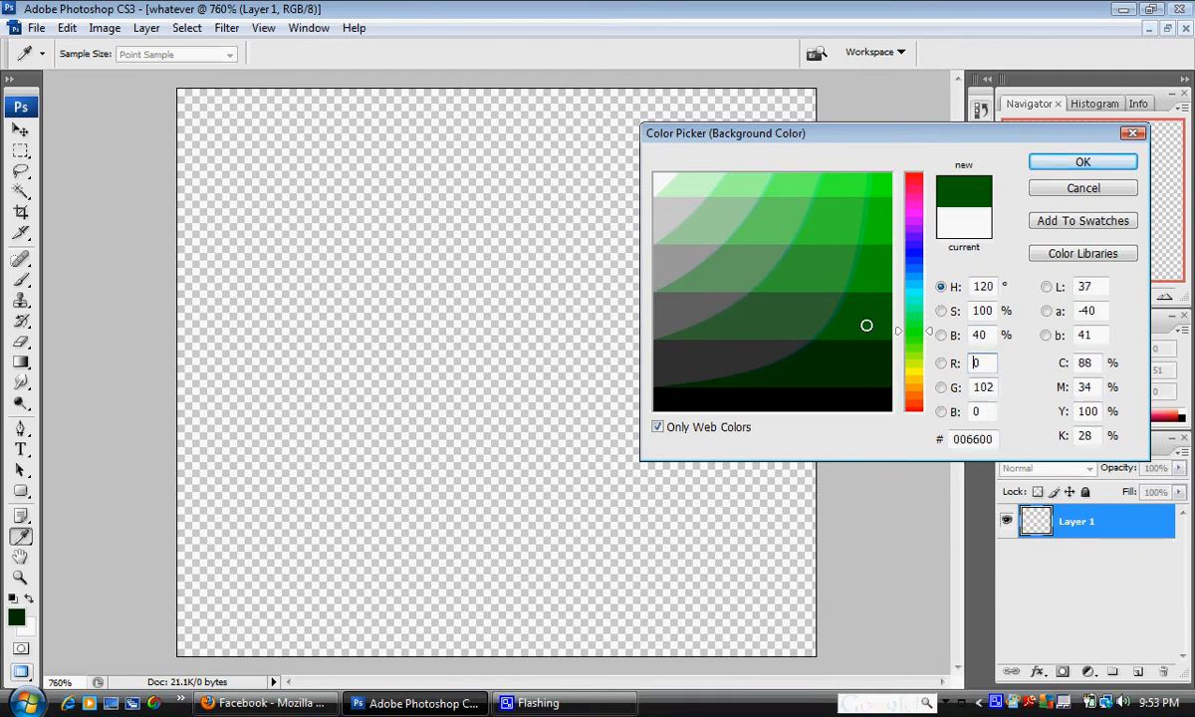
pyautogui.click(1062, 166)
pyautogui.press('z')
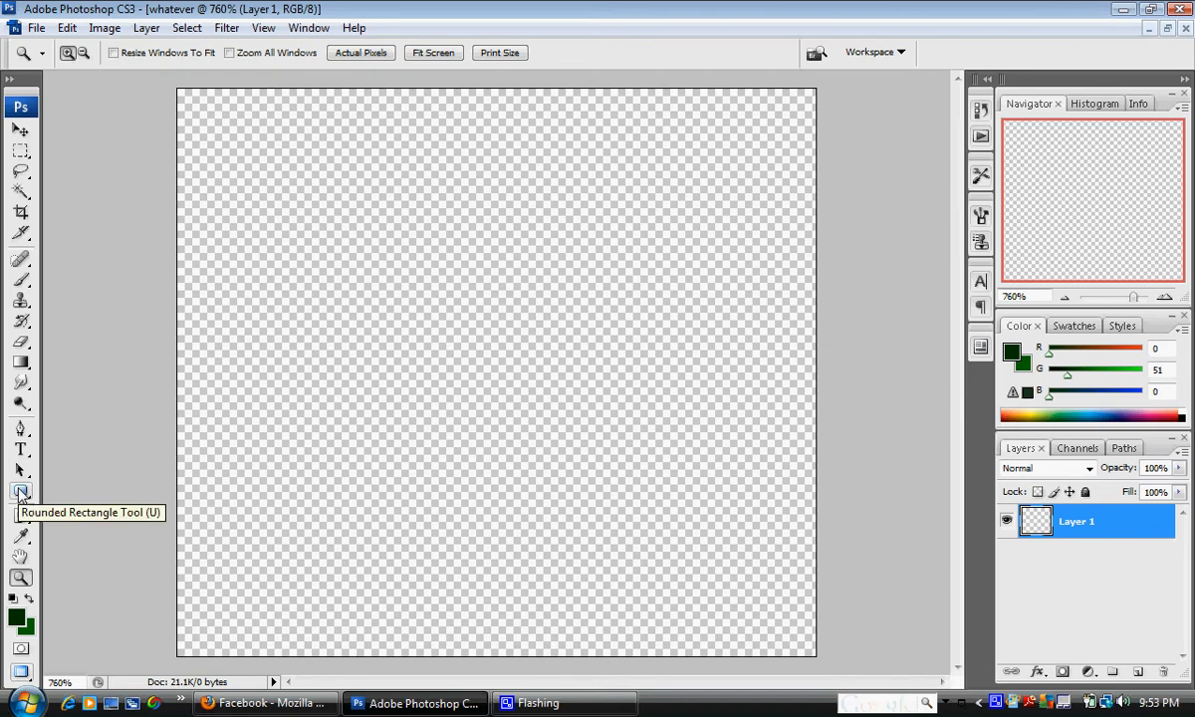
# Draw a filled rounded rectangle with a 10 px corner radius across nearly the whole canvas on Layer 1.
pyautogui.click(22, 494)
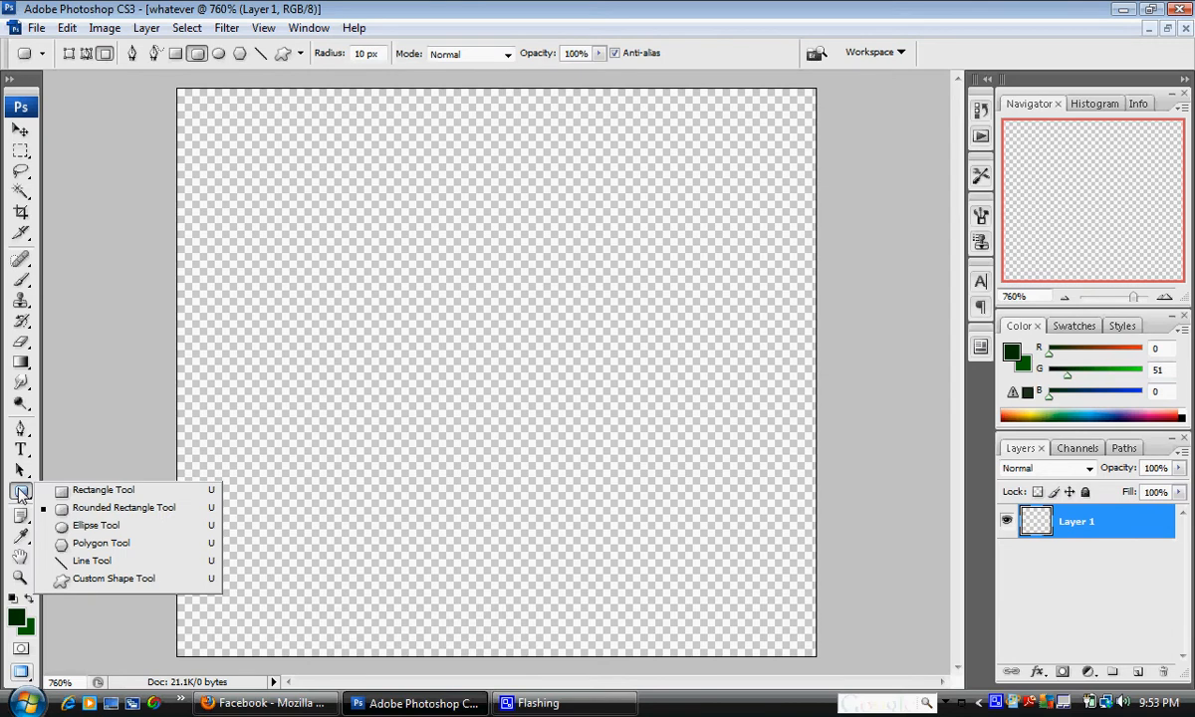
pyautogui.click(22, 494)
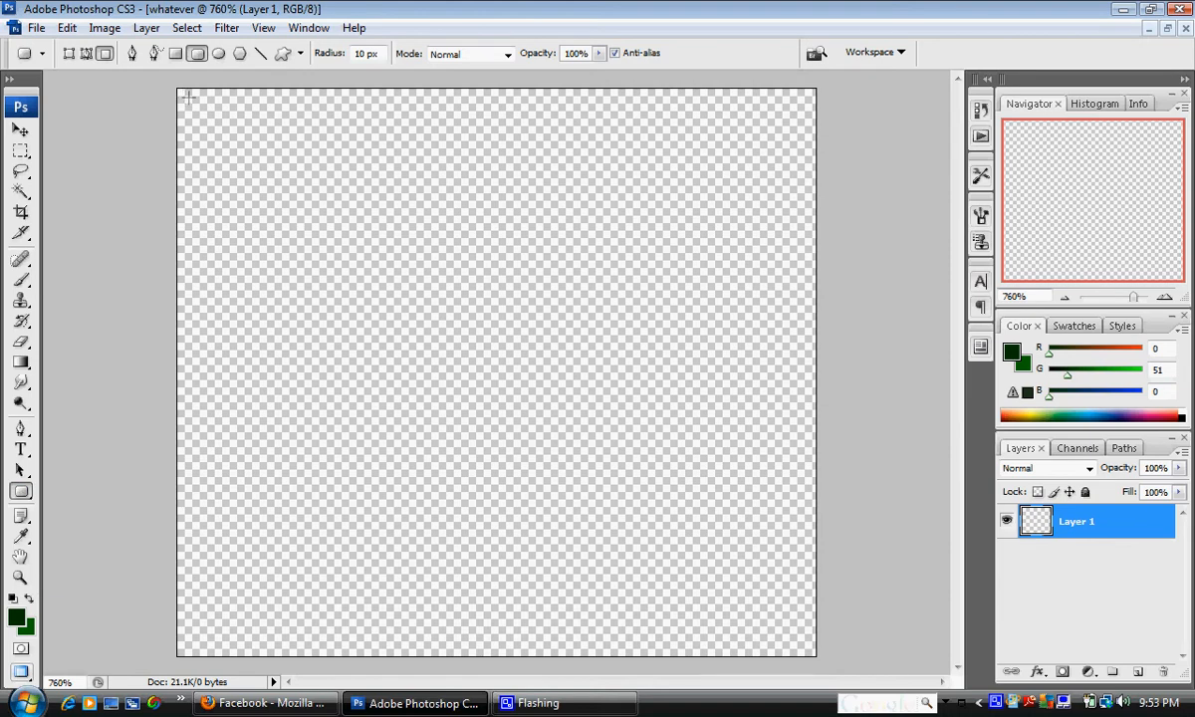
pyautogui.moveTo(188, 97); pyautogui.dragTo(804, 648)
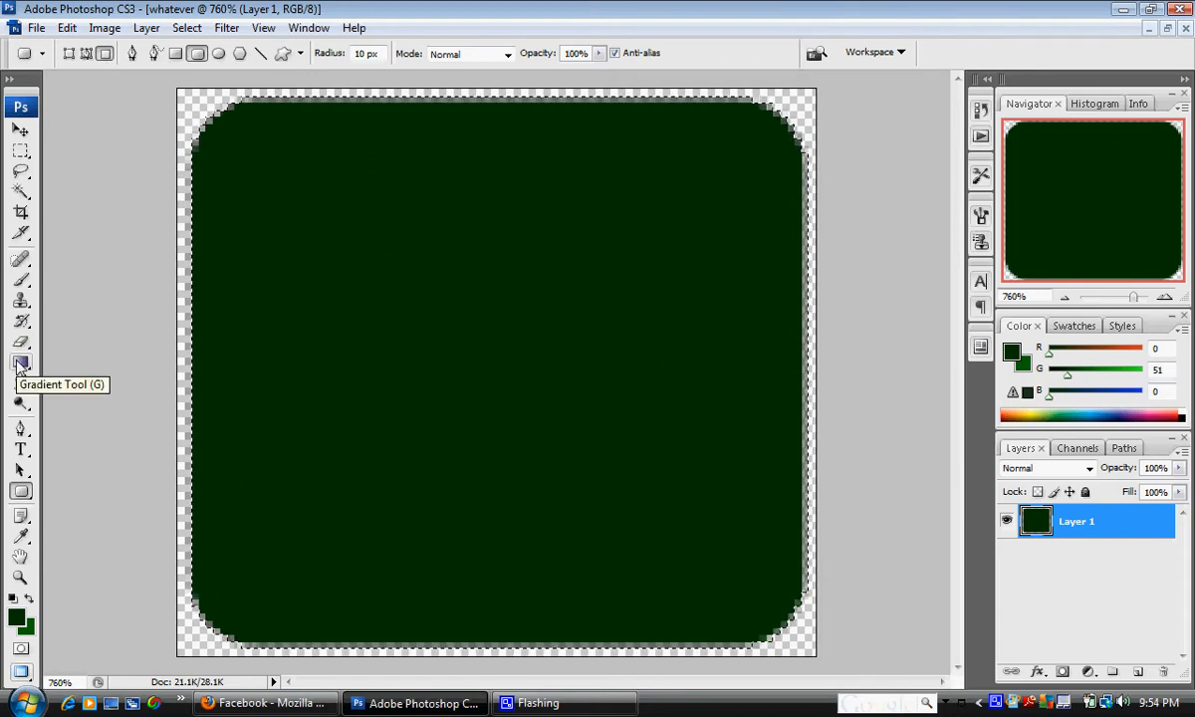
# Fill the selected rounded rectangle with a vertical foreground-to-background linear gradient, dark green at the top to lighter green at the bottom.
pyautogui.click(20, 363)
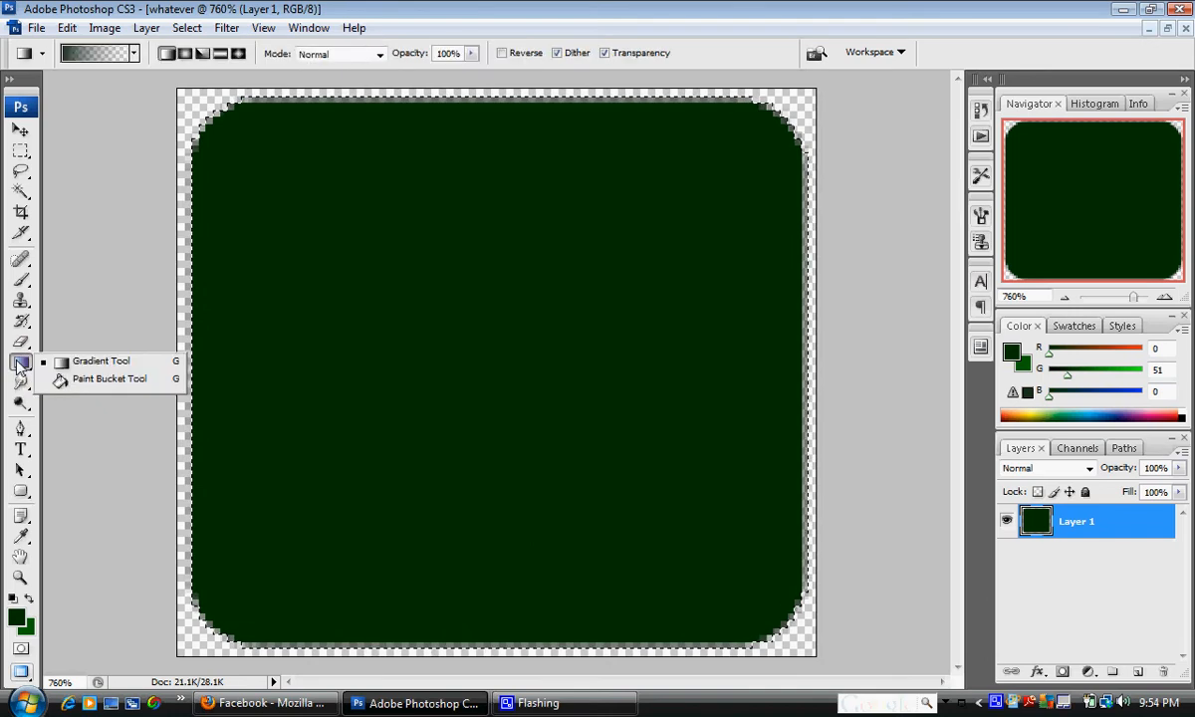
pyautogui.click(20, 368)
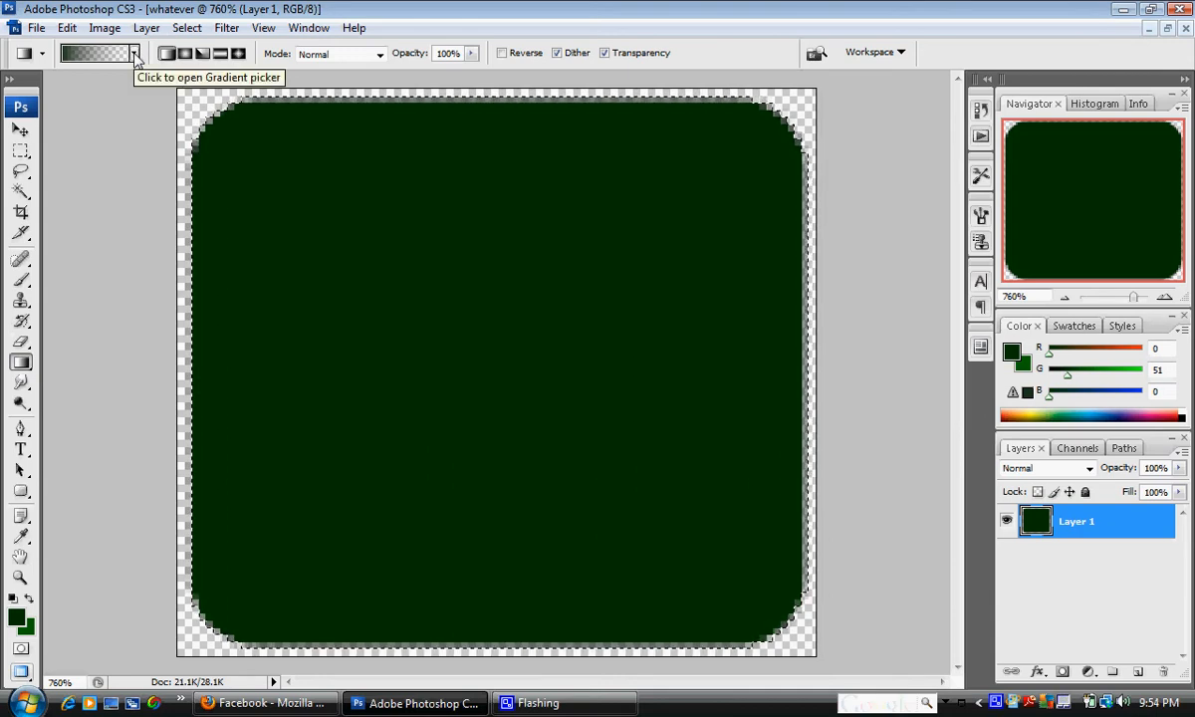
pyautogui.click(135, 56)
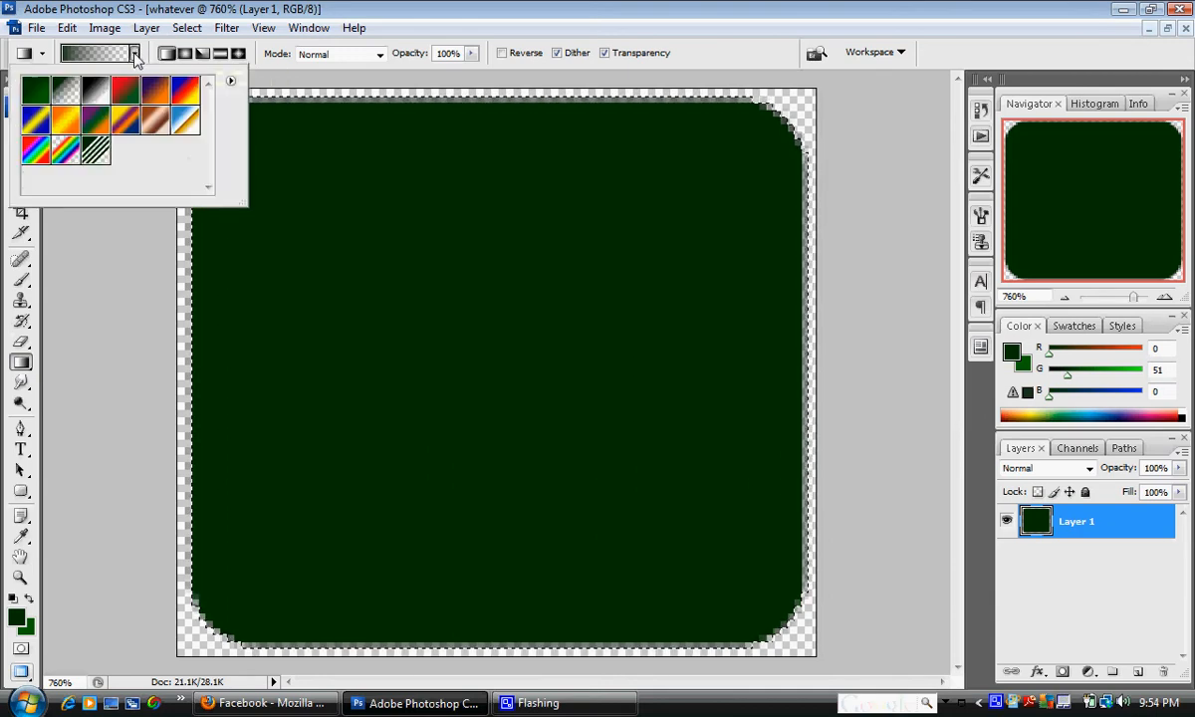
pyautogui.click(42, 93)
pyautogui.doubleClick(42, 95)
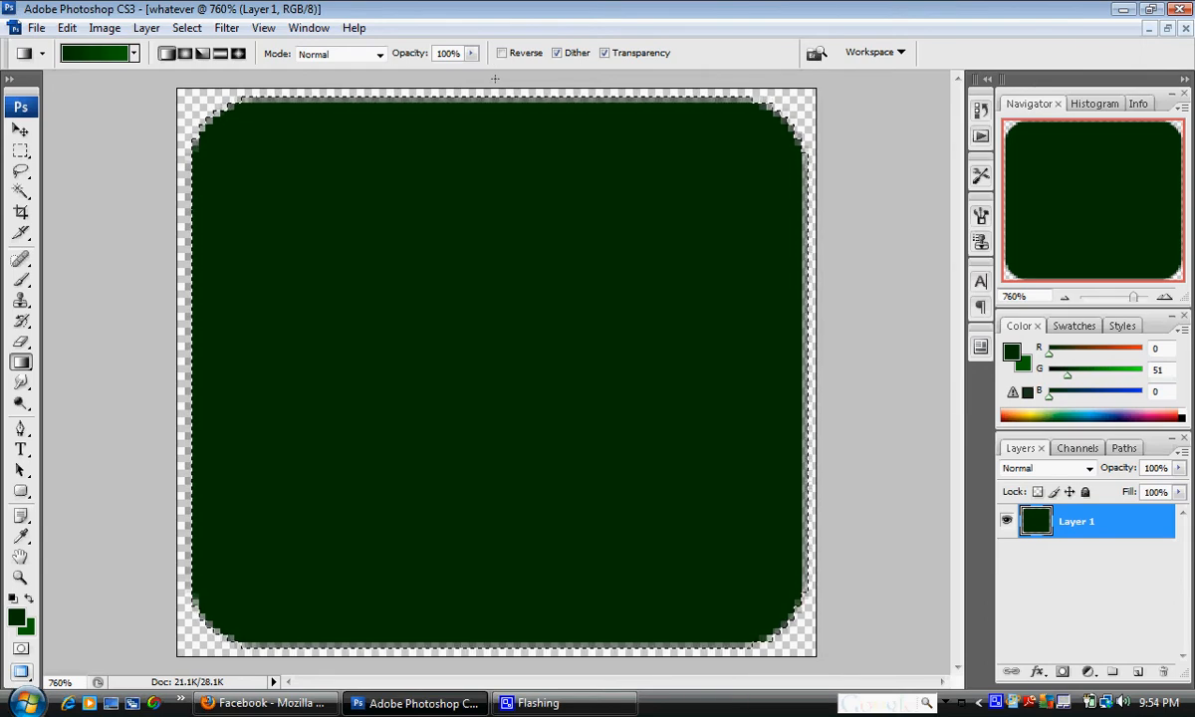
pyautogui.moveTo(494, 91); pyautogui.dragTo(482, 603)
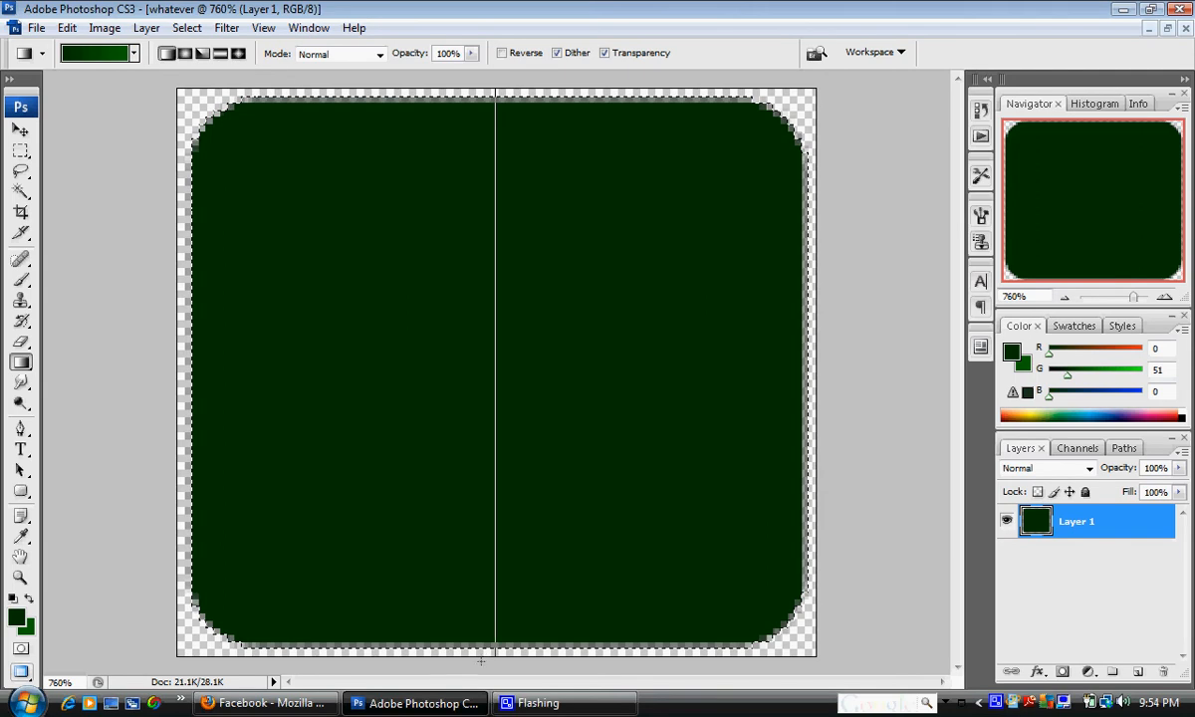
pyautogui.moveTo(481, 659); pyautogui.dragTo(480, 660)
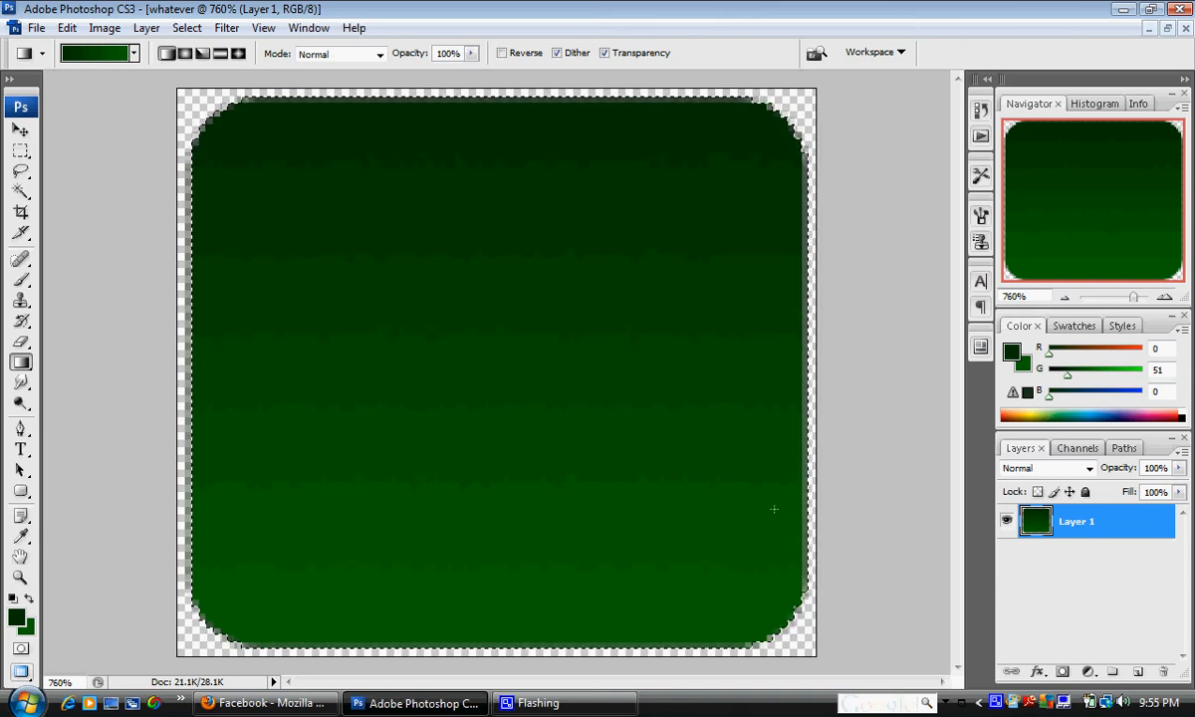
# Add a new layer above Layer 1 and set the foreground color to white and the background color to black.
pyautogui.click(1139, 673)
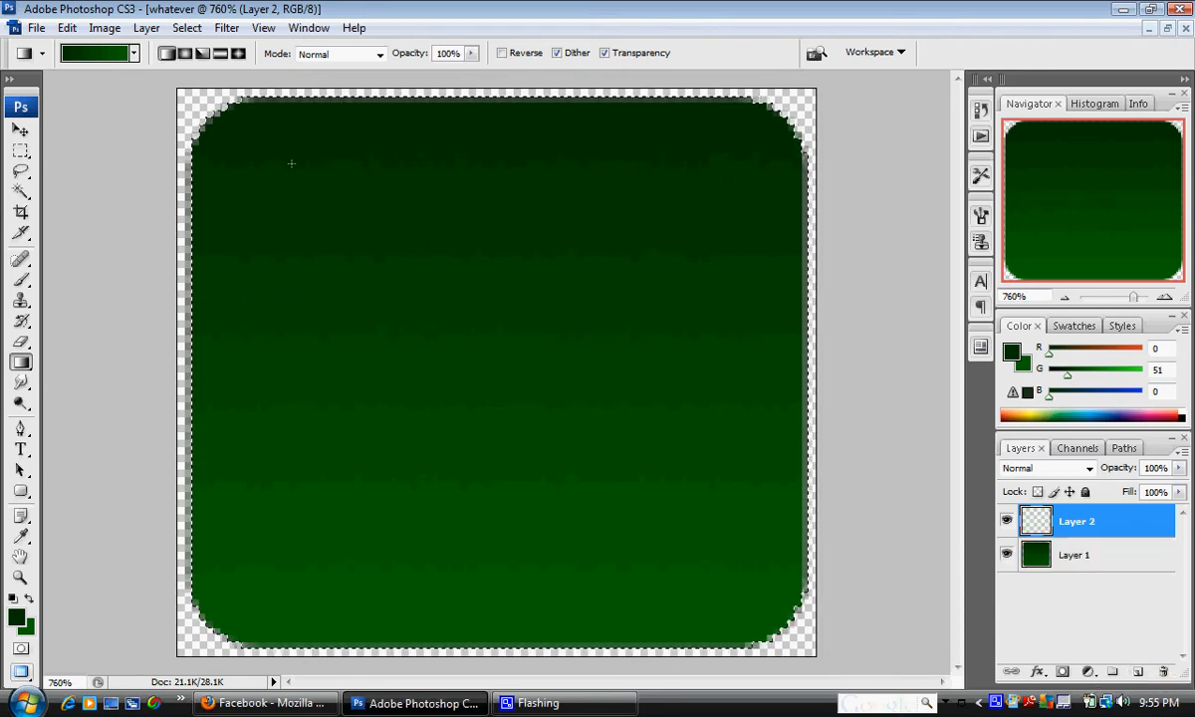
pyautogui.click(14, 600)
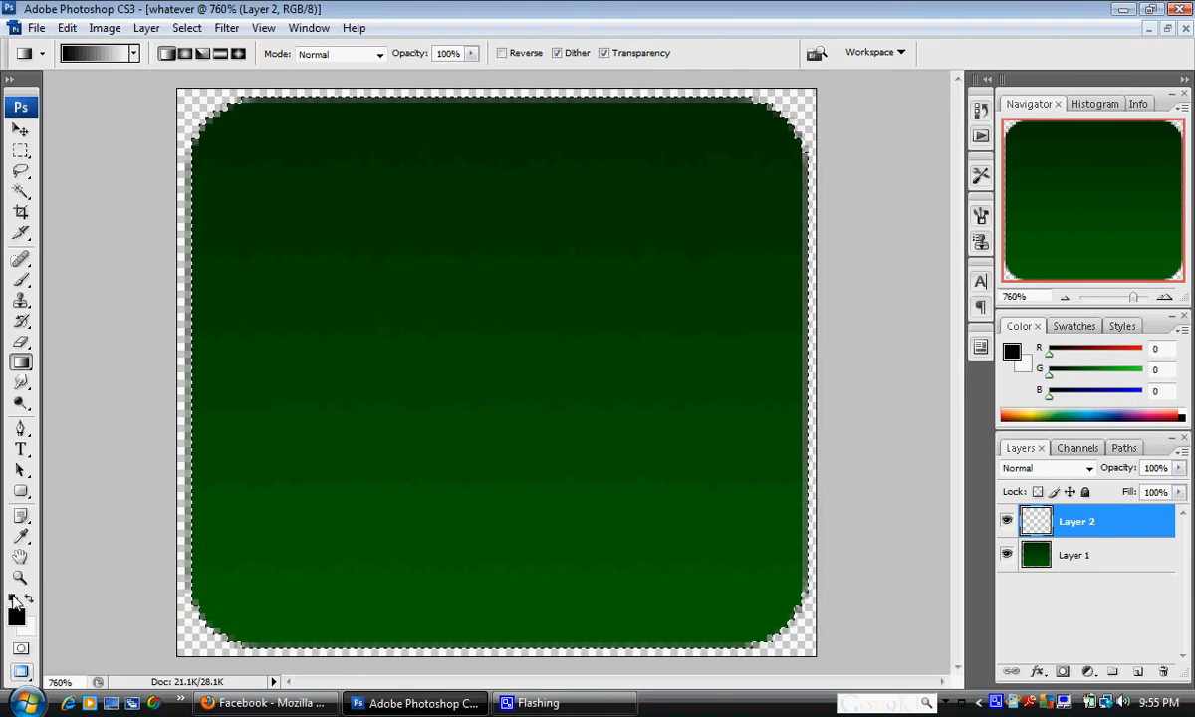
pyautogui.click(27, 599)
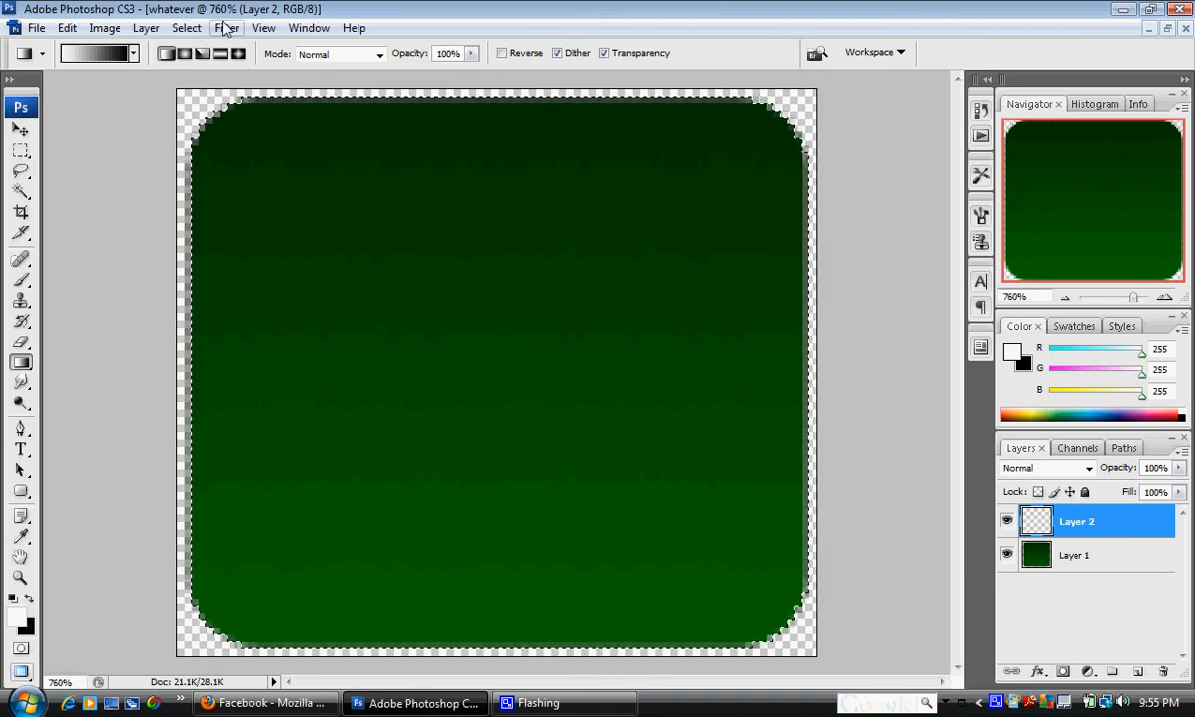
# Contract the rounded rectangle selection by 3 pixels.
pyautogui.click(226, 28)
pyautogui.moveTo(199, 32)
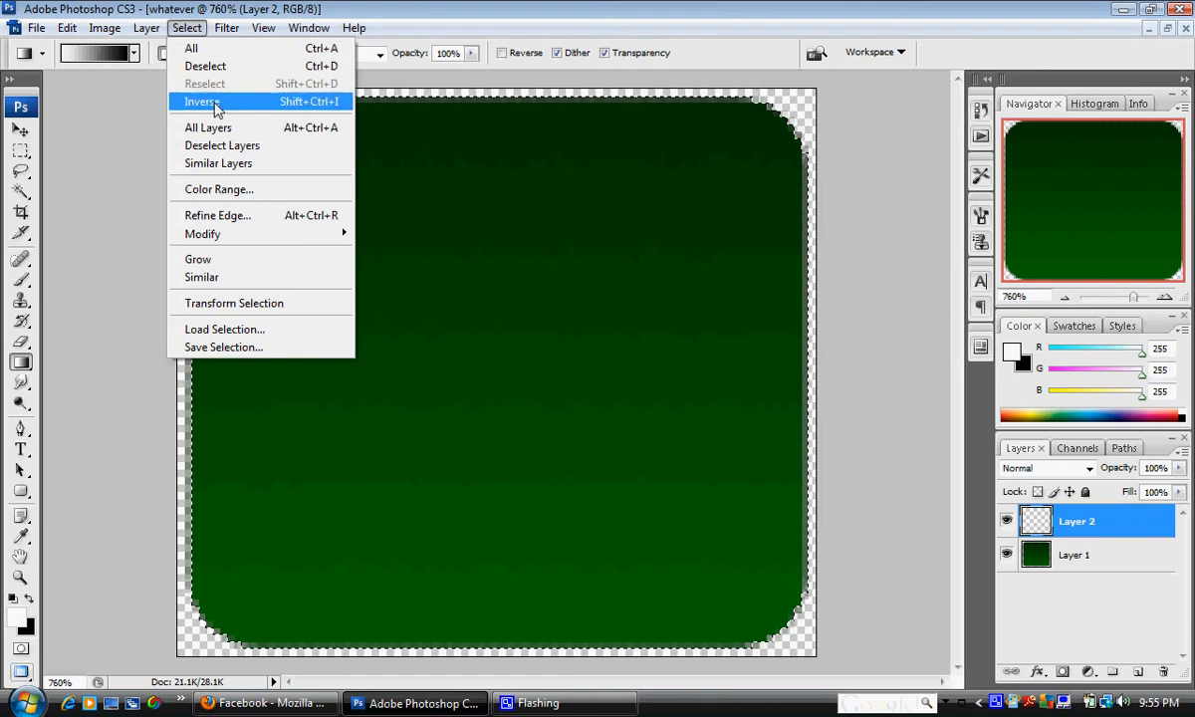
pyautogui.moveTo(268, 235)
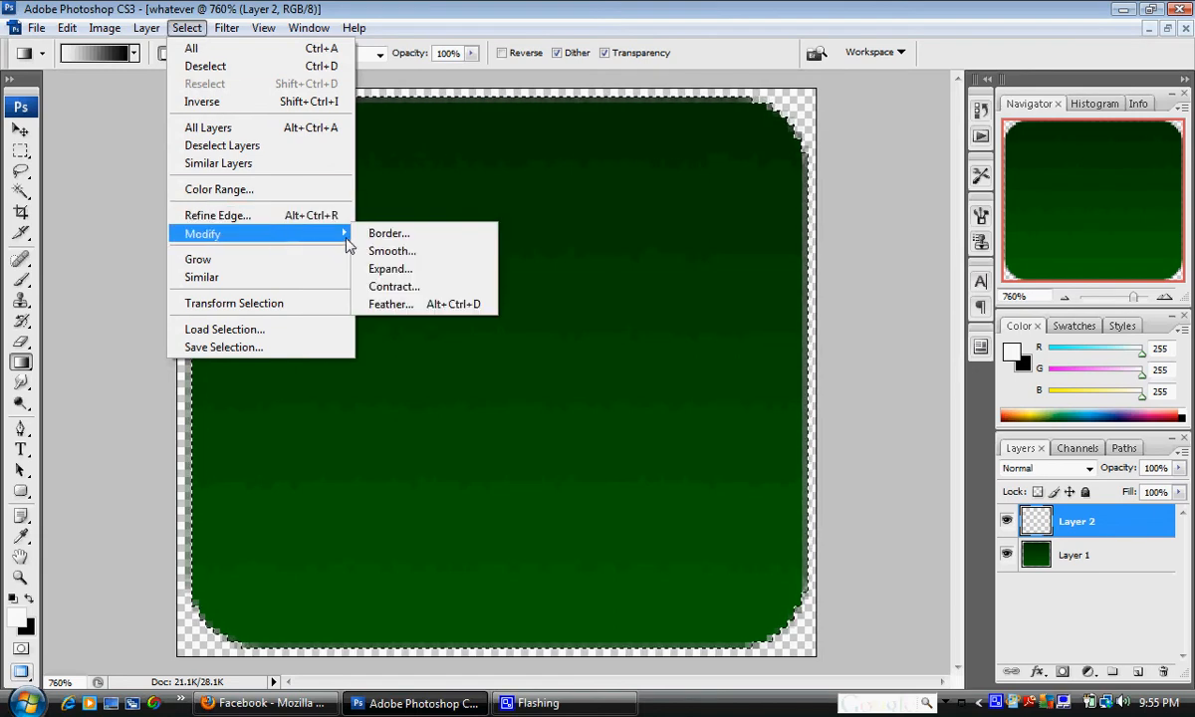
pyautogui.click(388, 287)
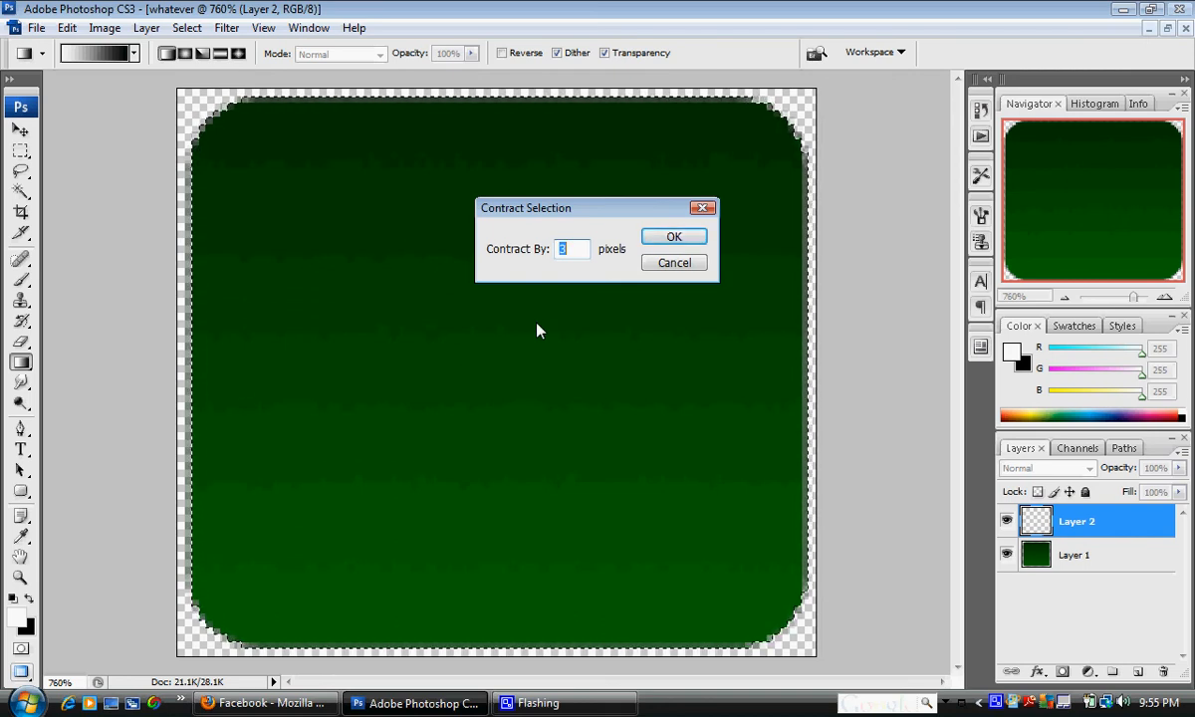
pyautogui.click(664, 240)
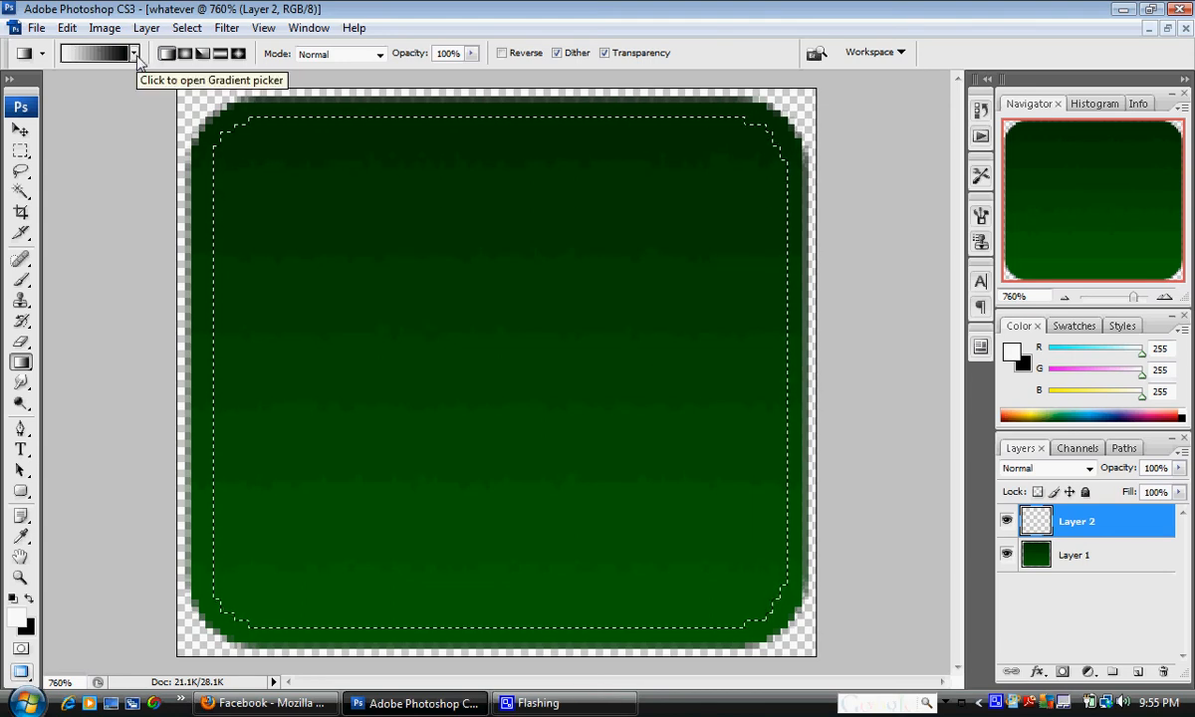
# Apply a white Foreground to Transparent linear gradient on Layer 2, running vertically from above the selection to about its upper quarter.
pyautogui.click(133, 54)
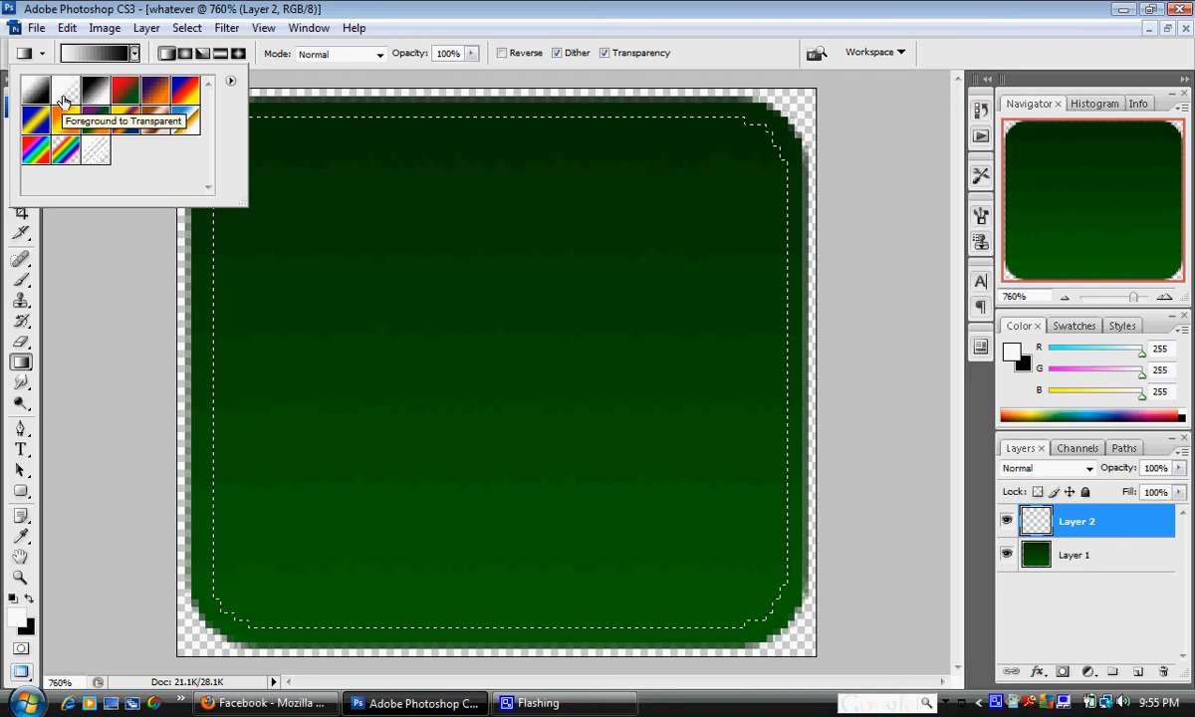
pyautogui.click(66, 99)
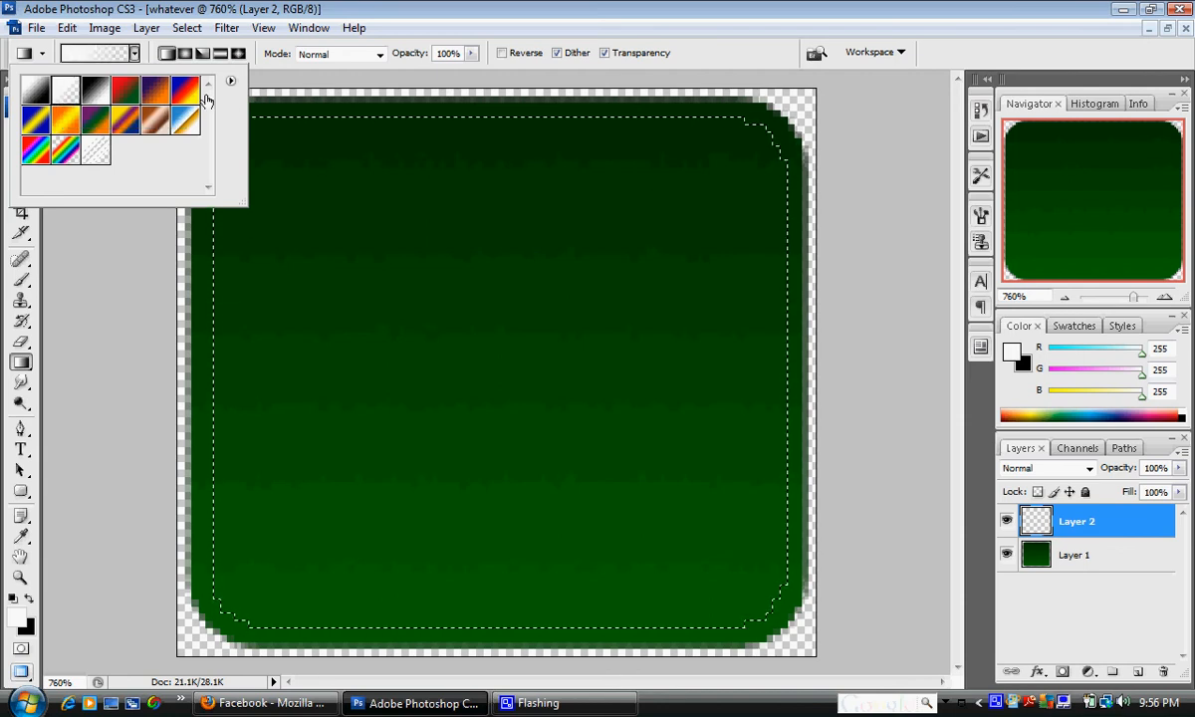
pyautogui.click(267, 128)
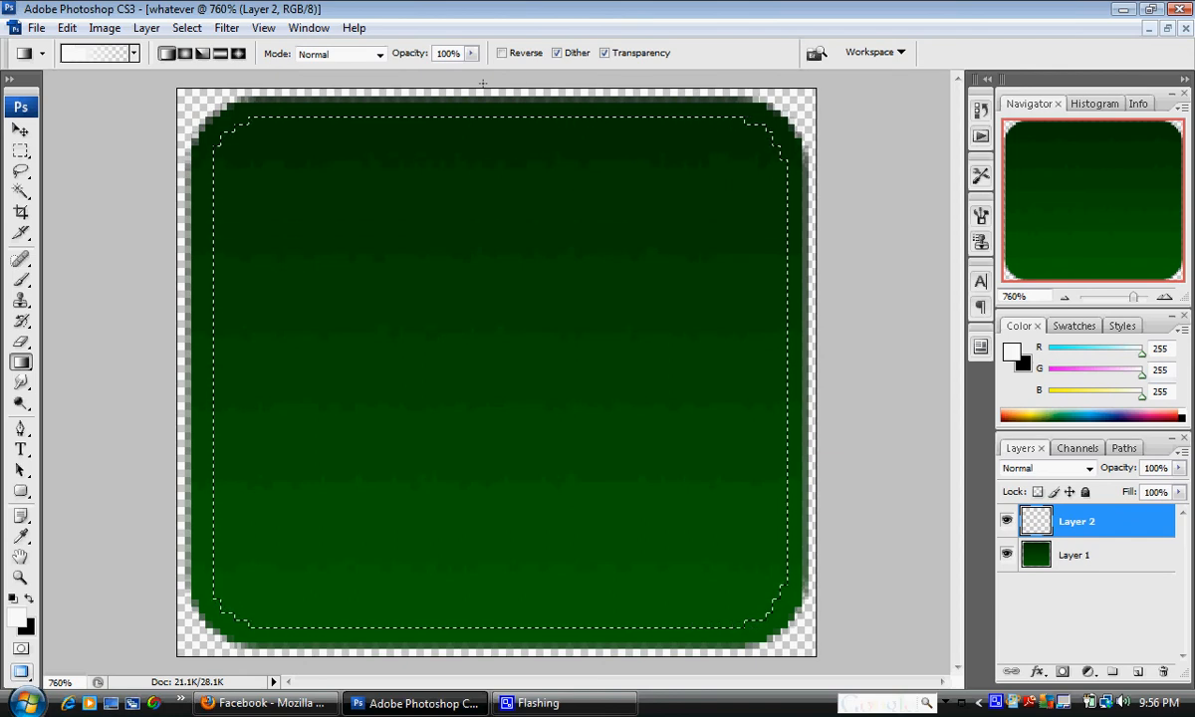
pyautogui.moveTo(483, 83); pyautogui.dragTo(475, 669)
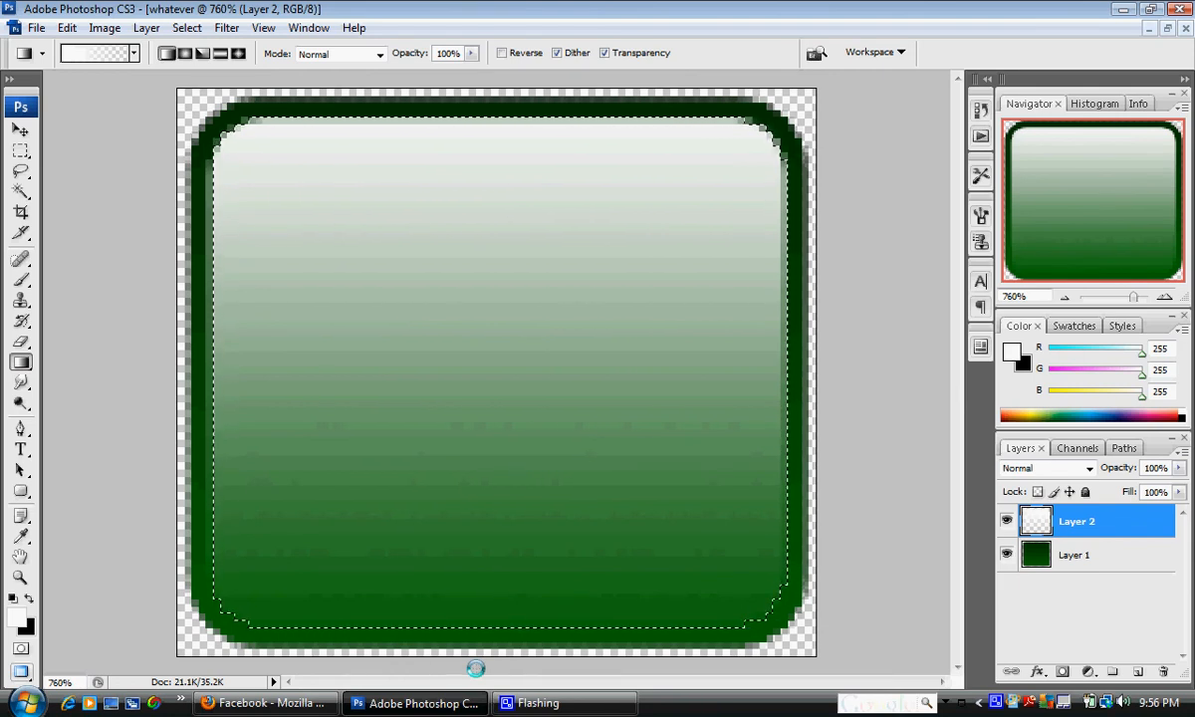
pyautogui.hotkey('ctrl', 'z')
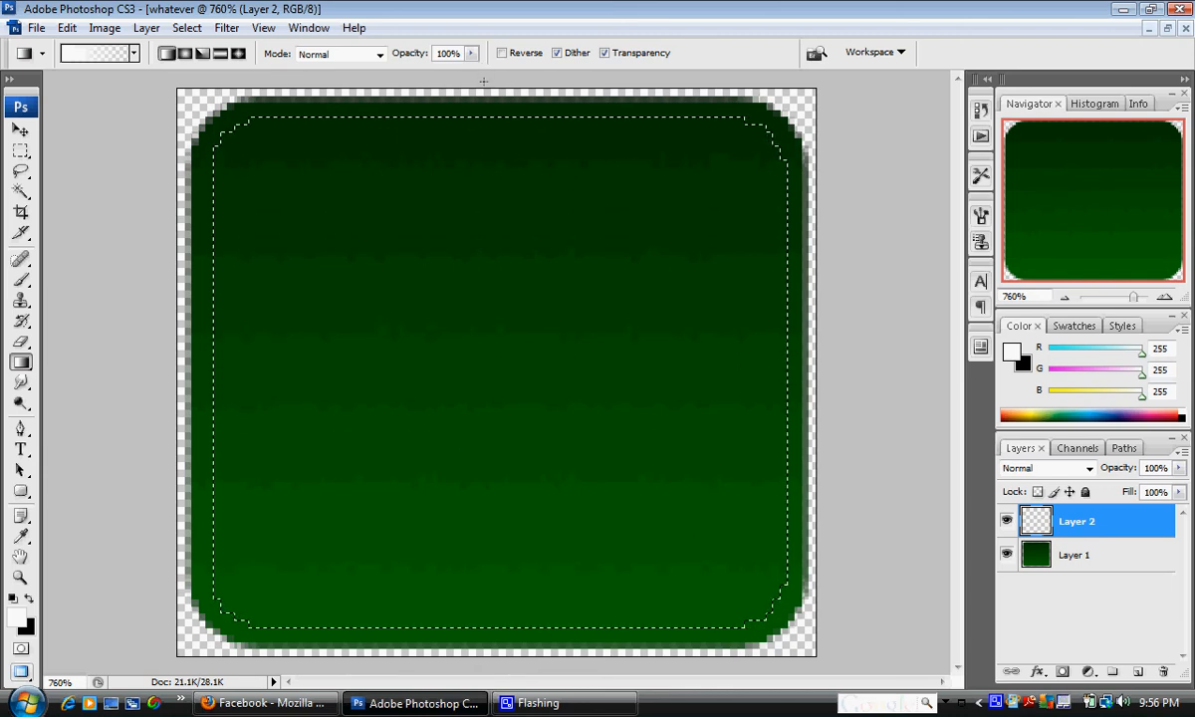
pyautogui.moveTo(483, 80); pyautogui.dragTo(478, 270)
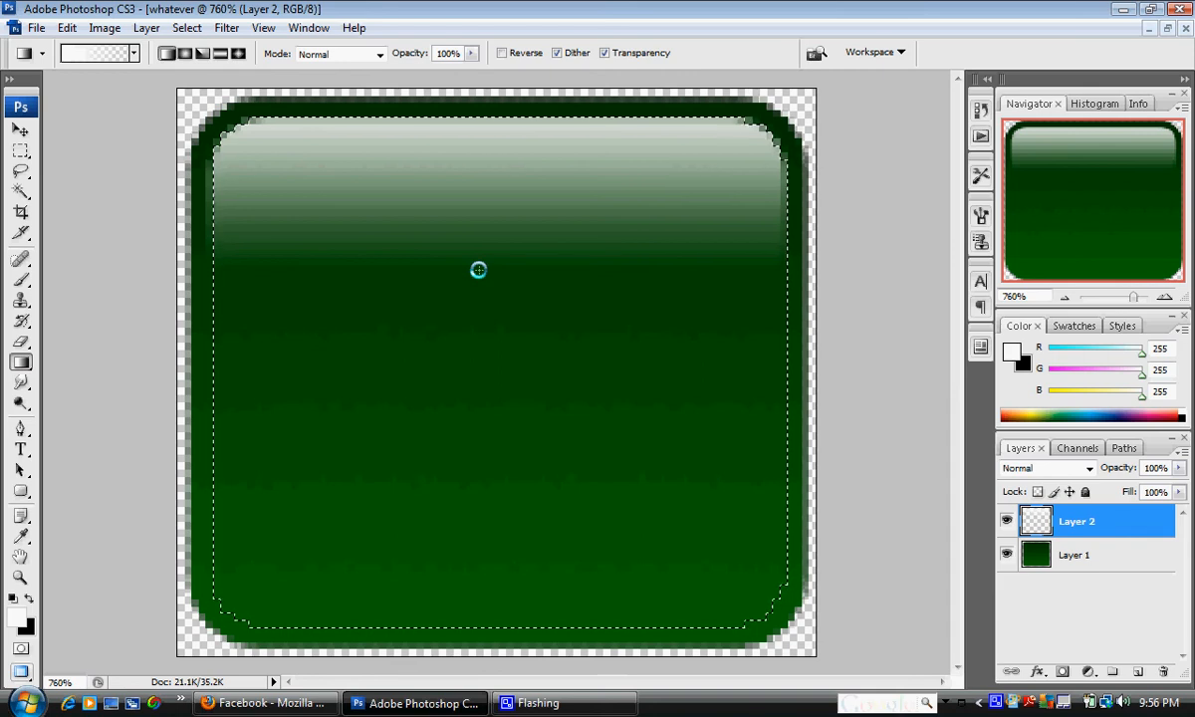
# Move the selection outline down about 11 pixels and delete the gloss inside it, leaving a highlight band along the button's top.
pyautogui.press('Down')
pyautogui.press('Down')
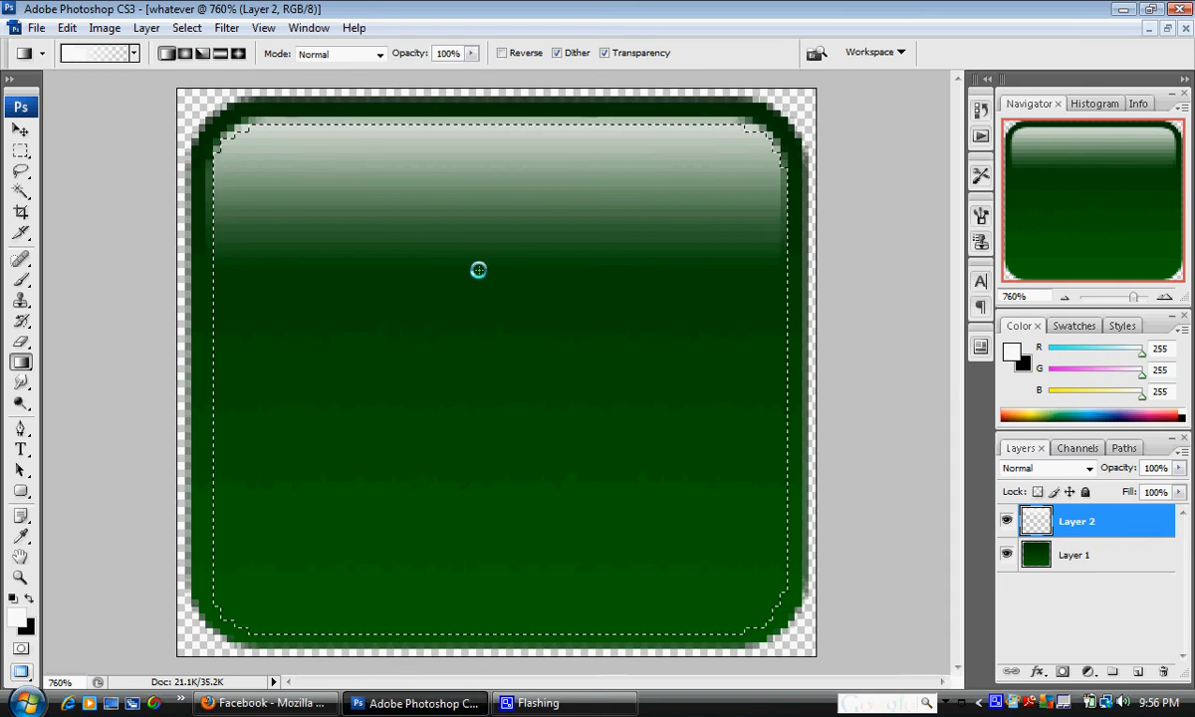
pyautogui.press('Down')
pyautogui.press('Down')
pyautogui.press('Down')
pyautogui.press('Down')
pyautogui.press('Down')
pyautogui.press('Down')
pyautogui.press('Down')
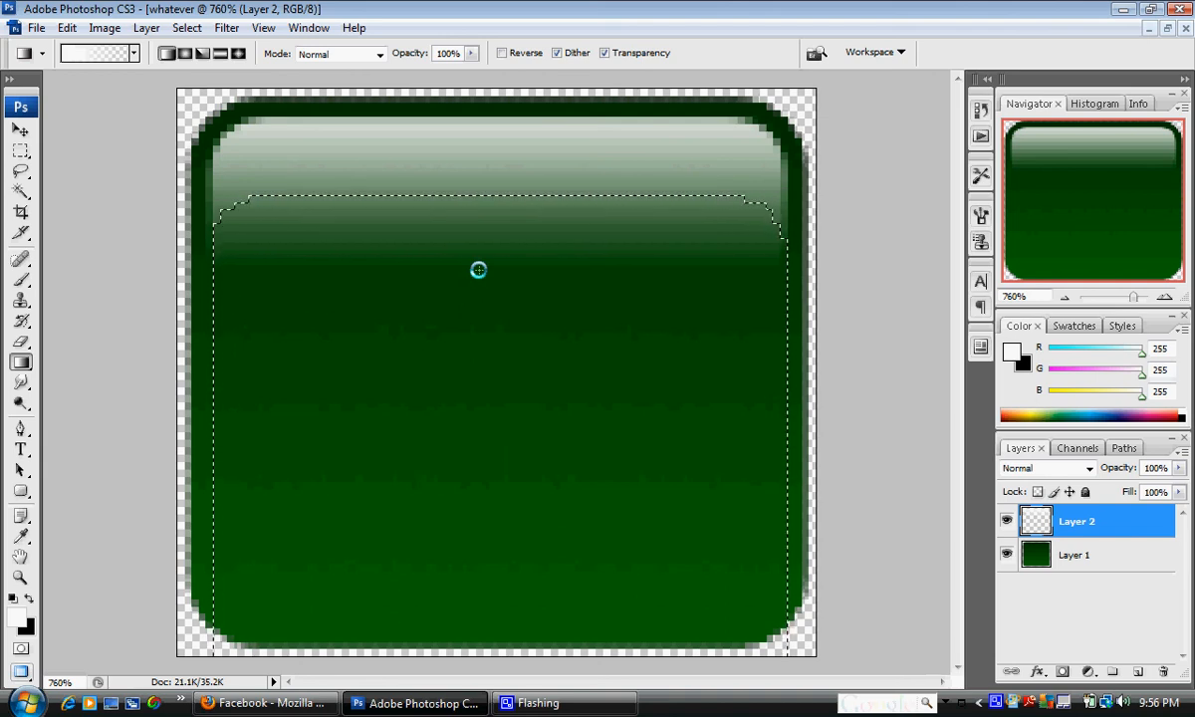
pyautogui.press('Delete')
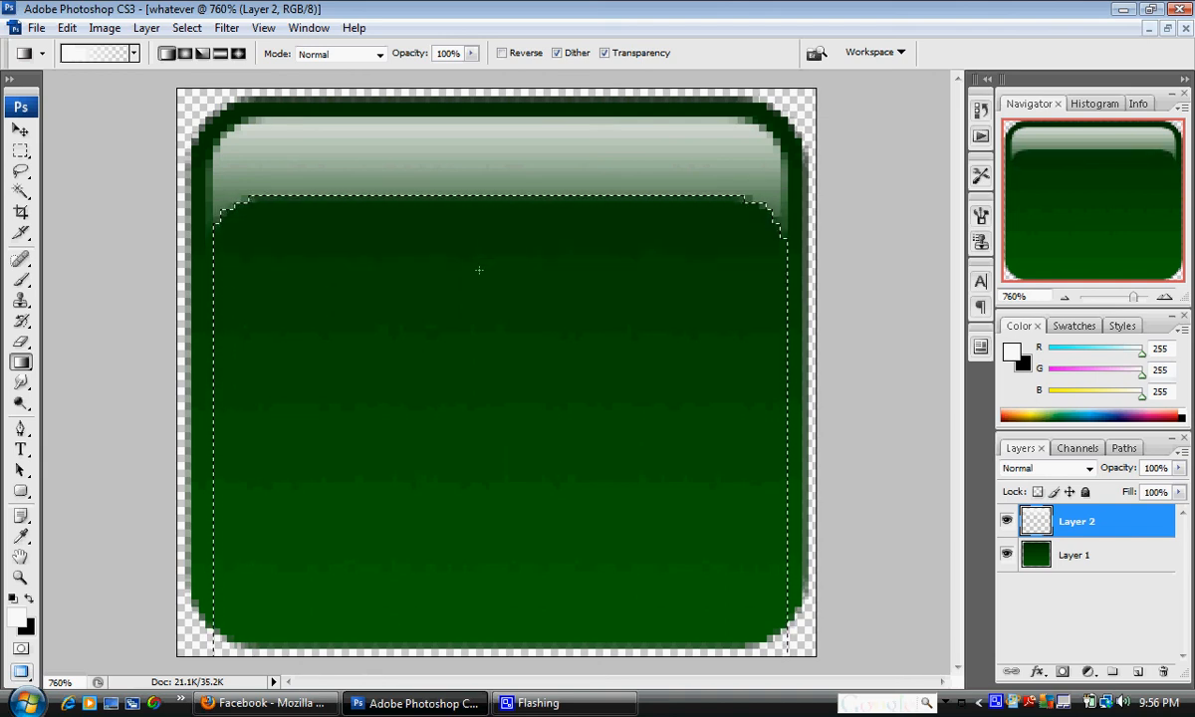
# Check the button at actual size, clear the selection, and fit the image back to the screen.
pyautogui.click(20, 578)
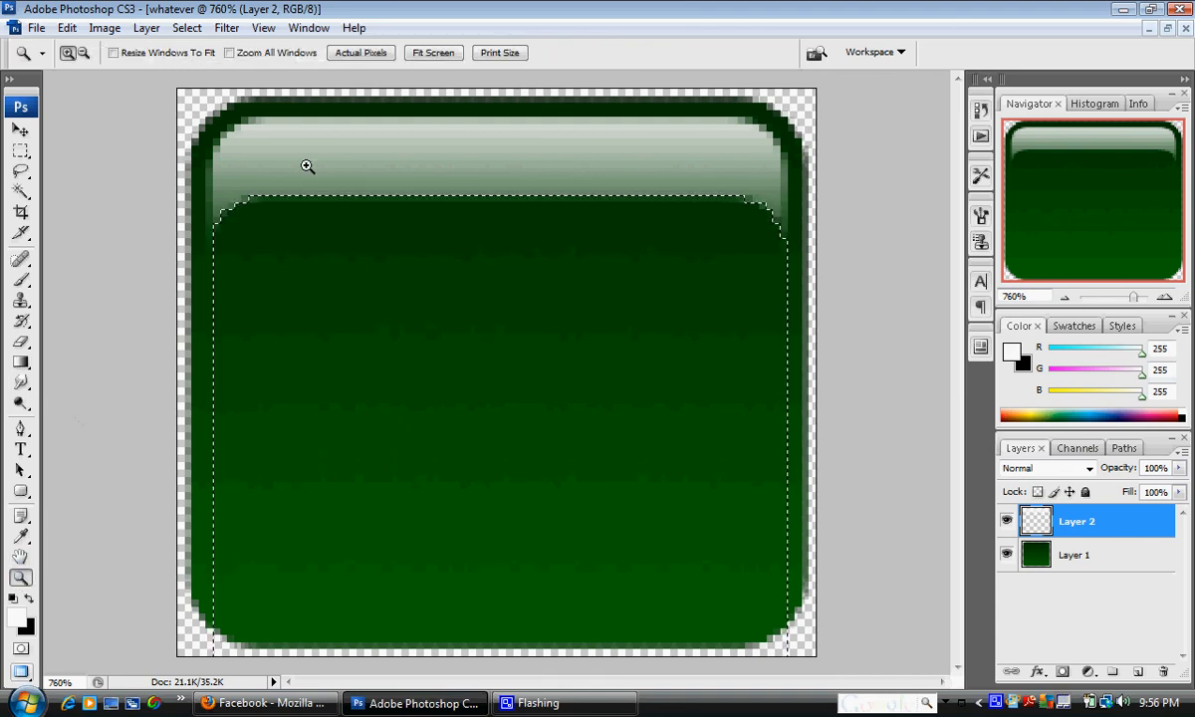
pyautogui.click(359, 55)
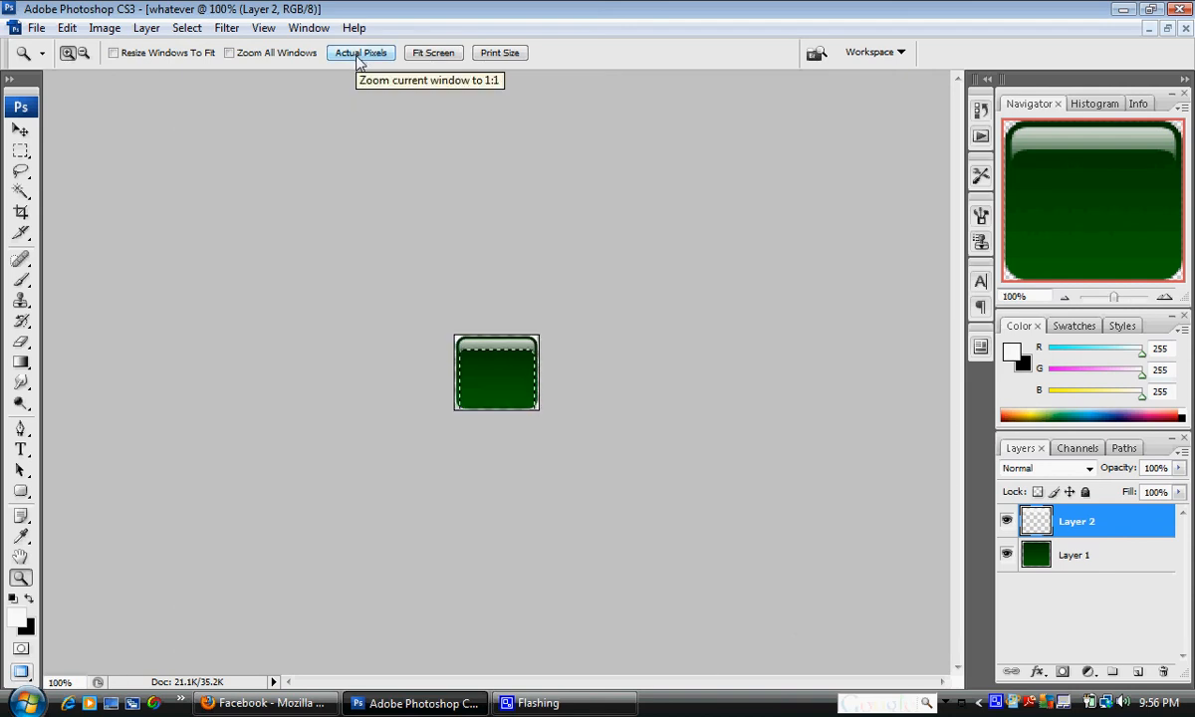
pyautogui.hotkey('ctrl', 'd')
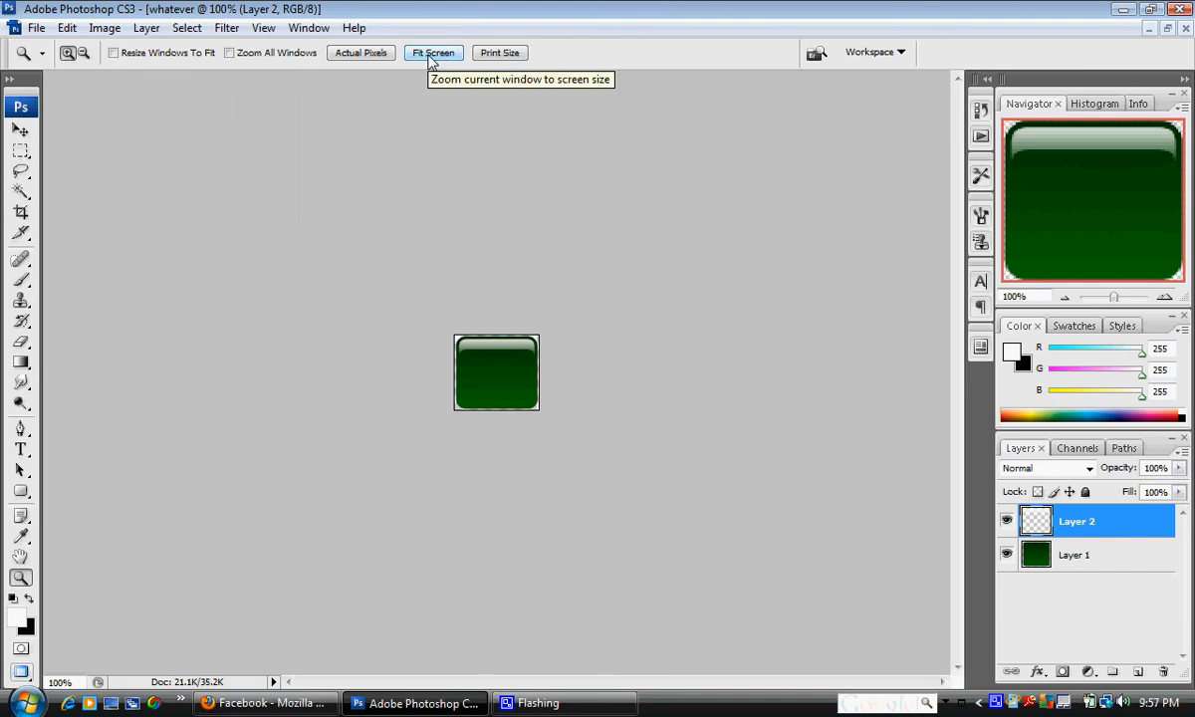
pyautogui.click(433, 55)
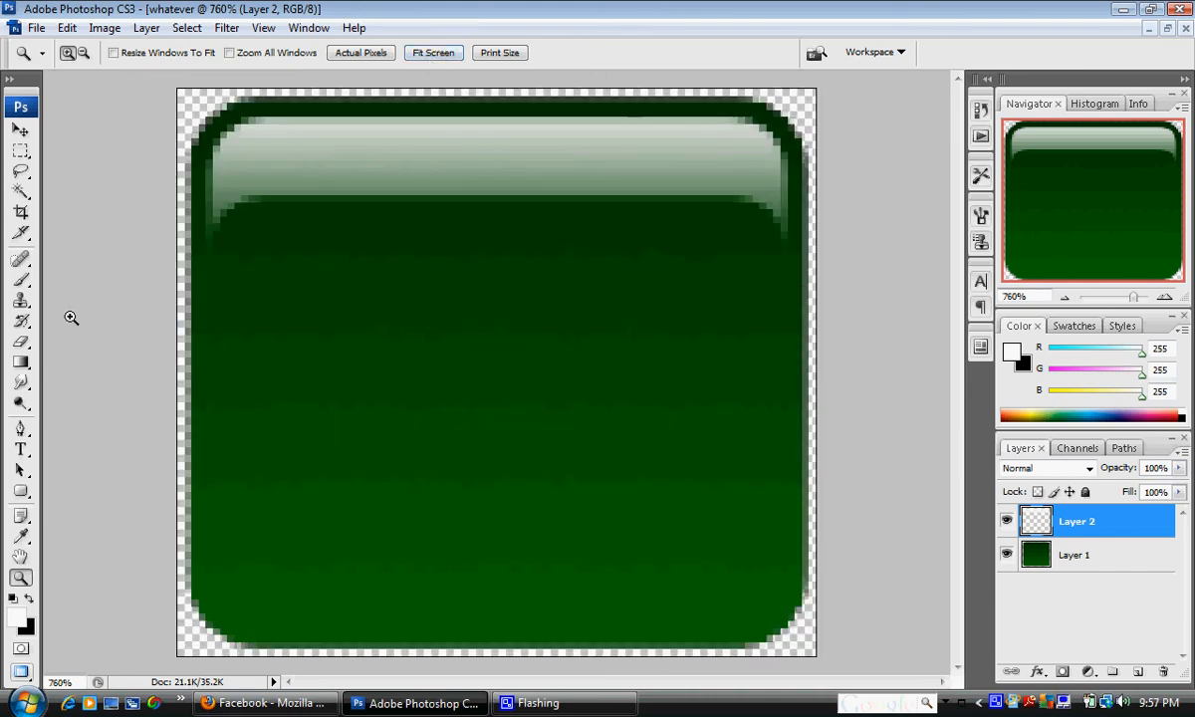
# Add the white text "Leader" in Boulder Regular 24 pt and center it on the button.
pyautogui.click(21, 449)
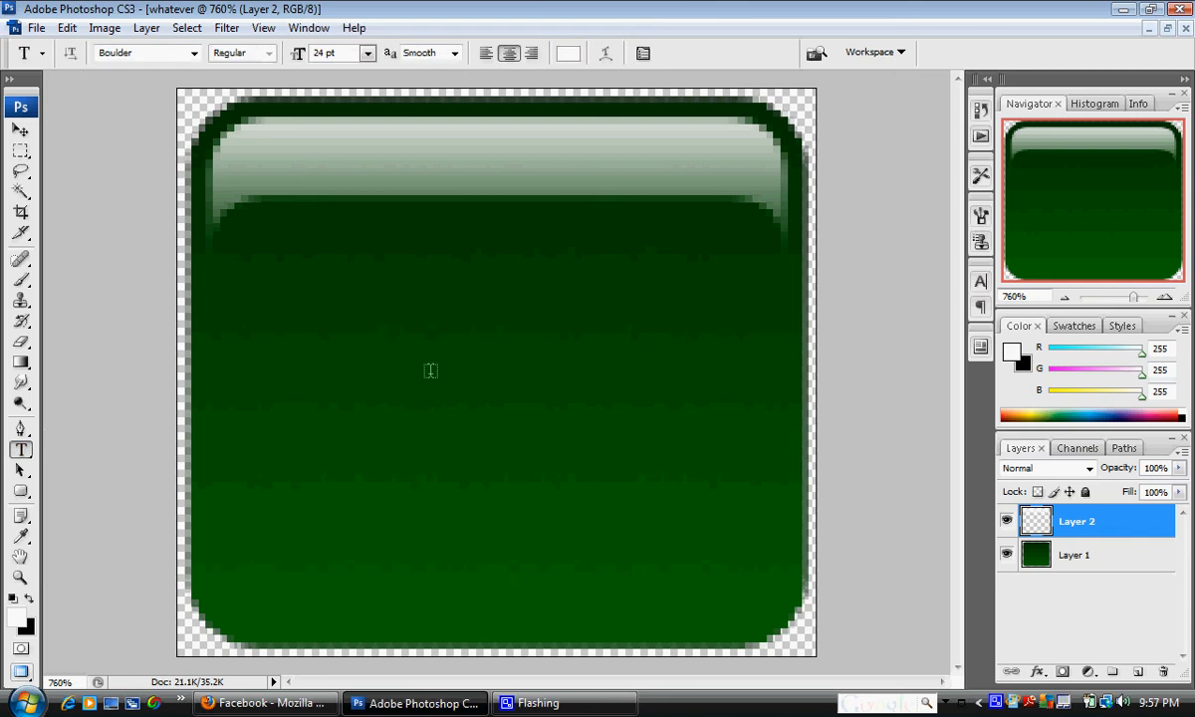
pyautogui.click(431, 371)
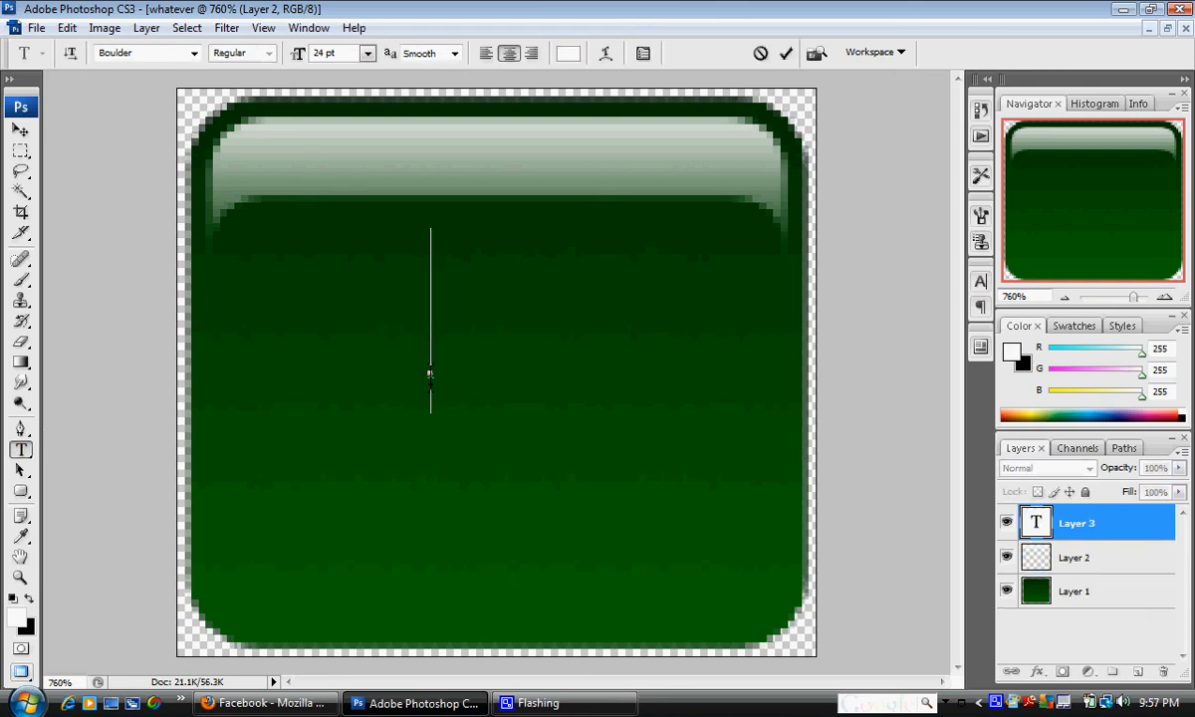
pyautogui.write('Leader')
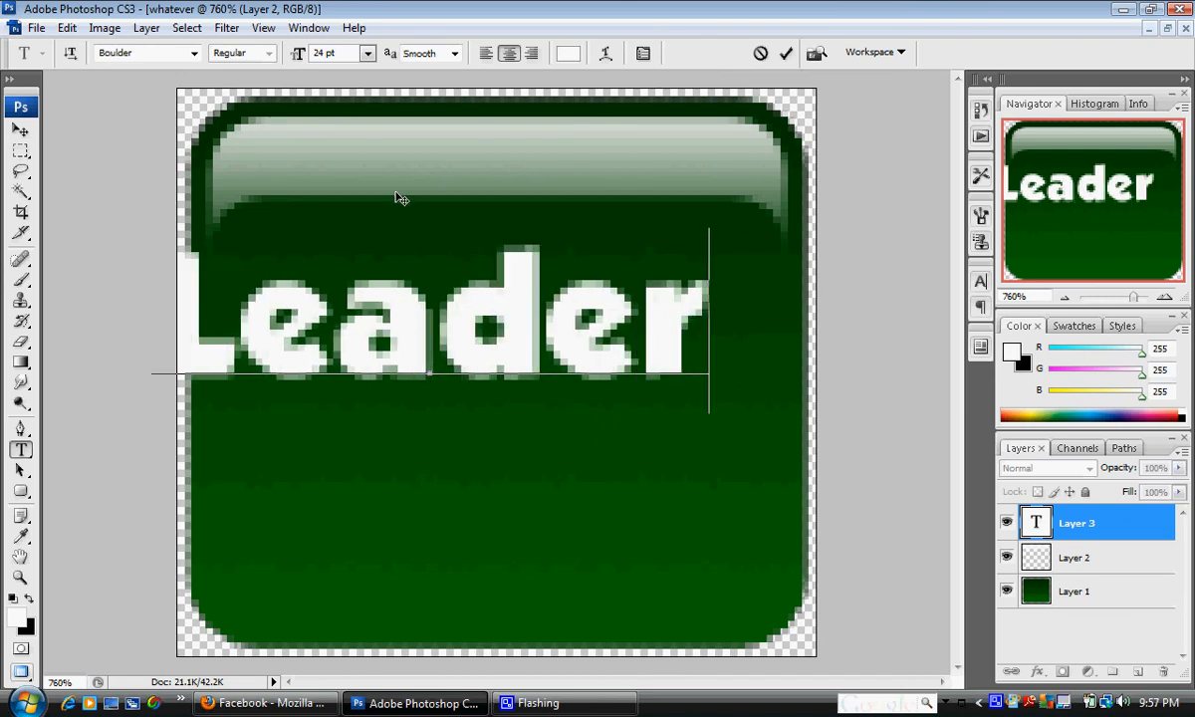
pyautogui.moveTo(395, 198); pyautogui.dragTo(463, 257)
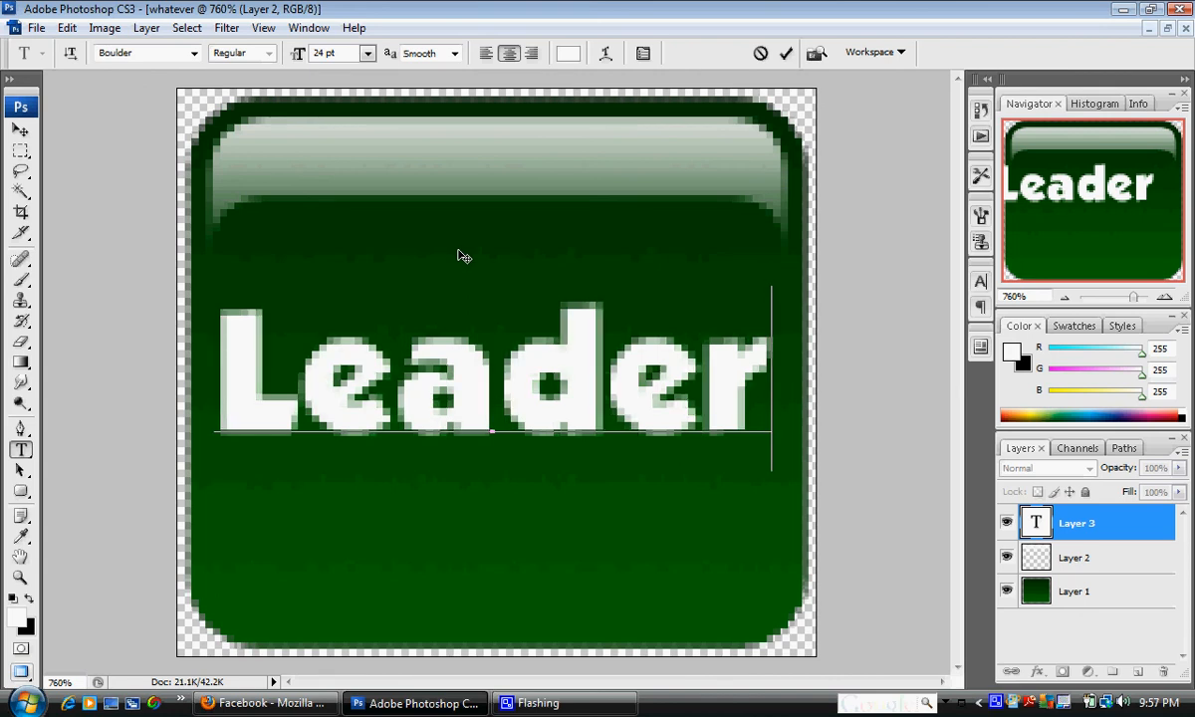
pyautogui.moveTo(458, 250); pyautogui.dragTo(460, 249)
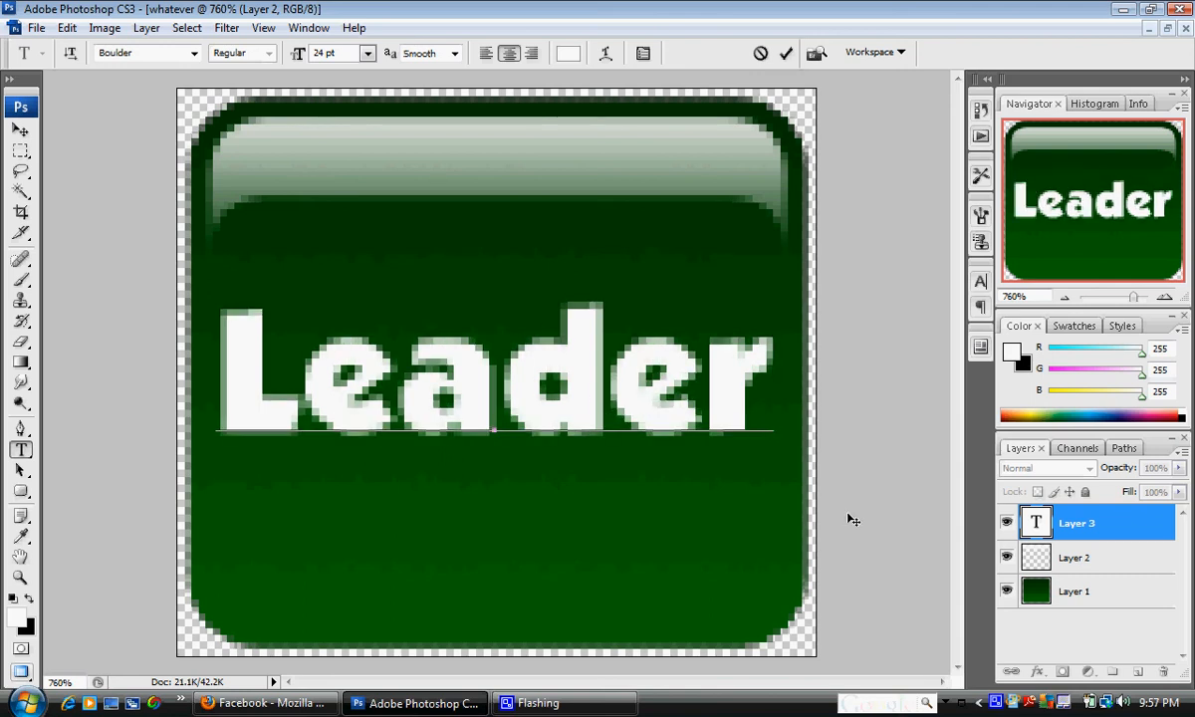
pyautogui.click(1128, 524)
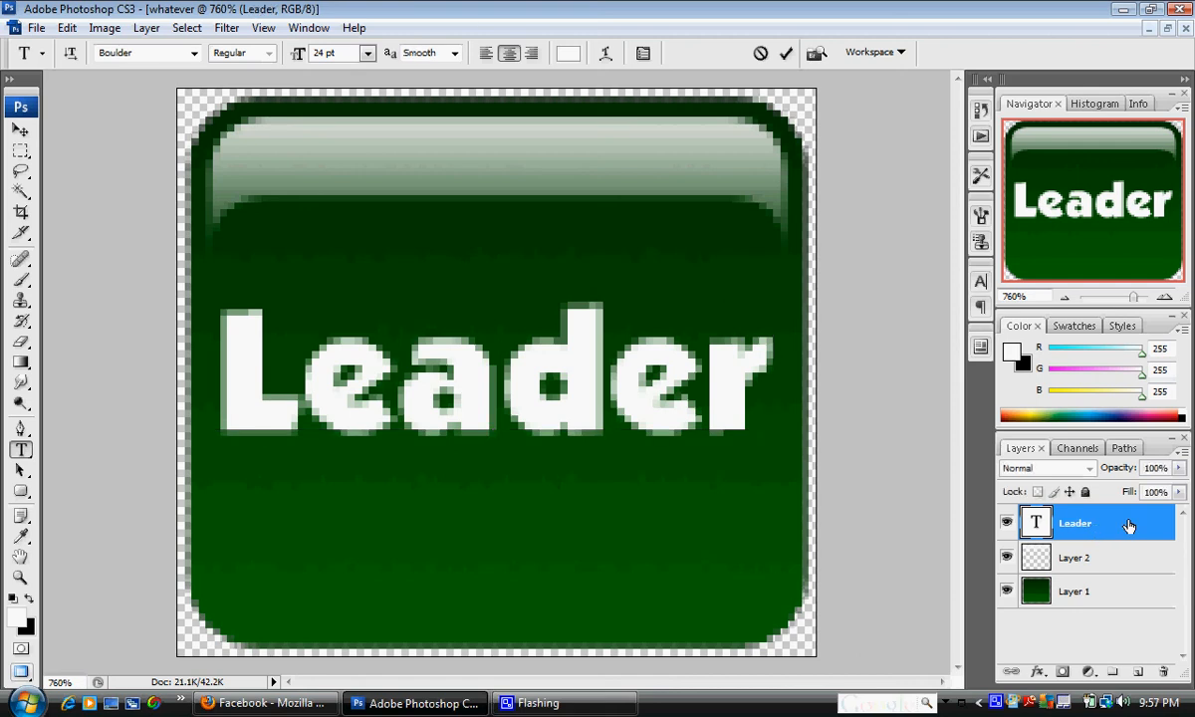
# Give the Leader text a drop shadow with 90% opacity, 90° angle, 4 px distance, 18% spread and 4 px size.
pyautogui.rightClick(1128, 525)
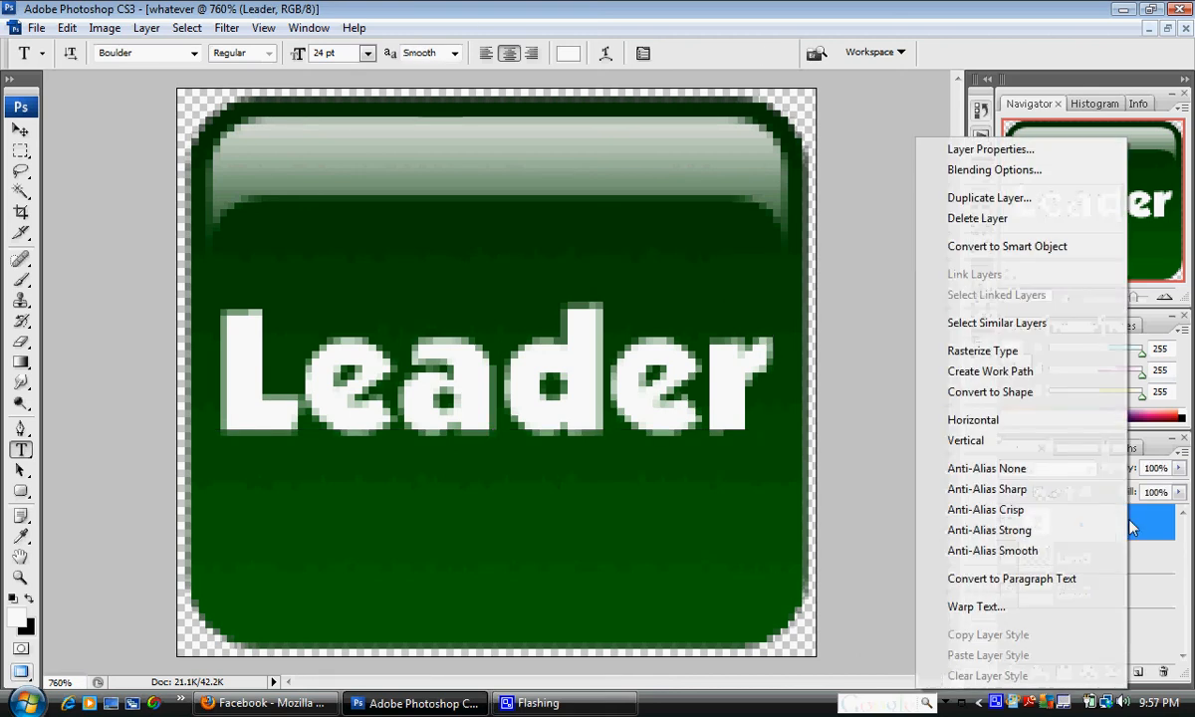
pyautogui.click(1015, 177)
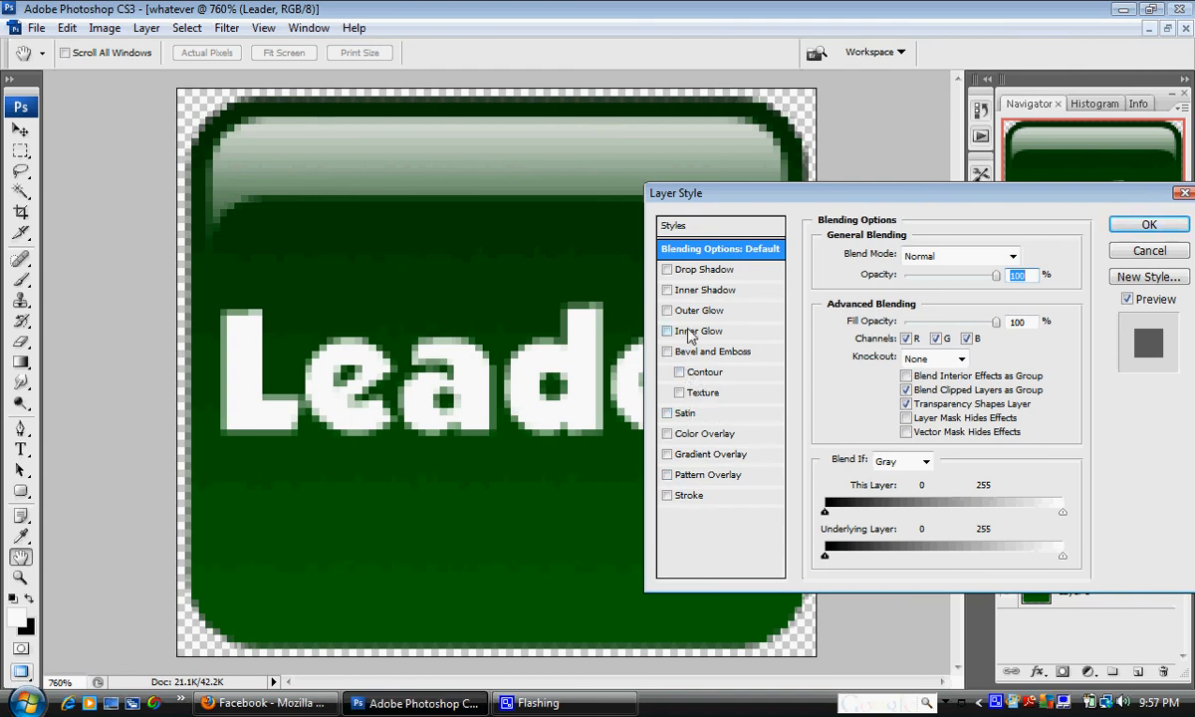
pyautogui.click(700, 275)
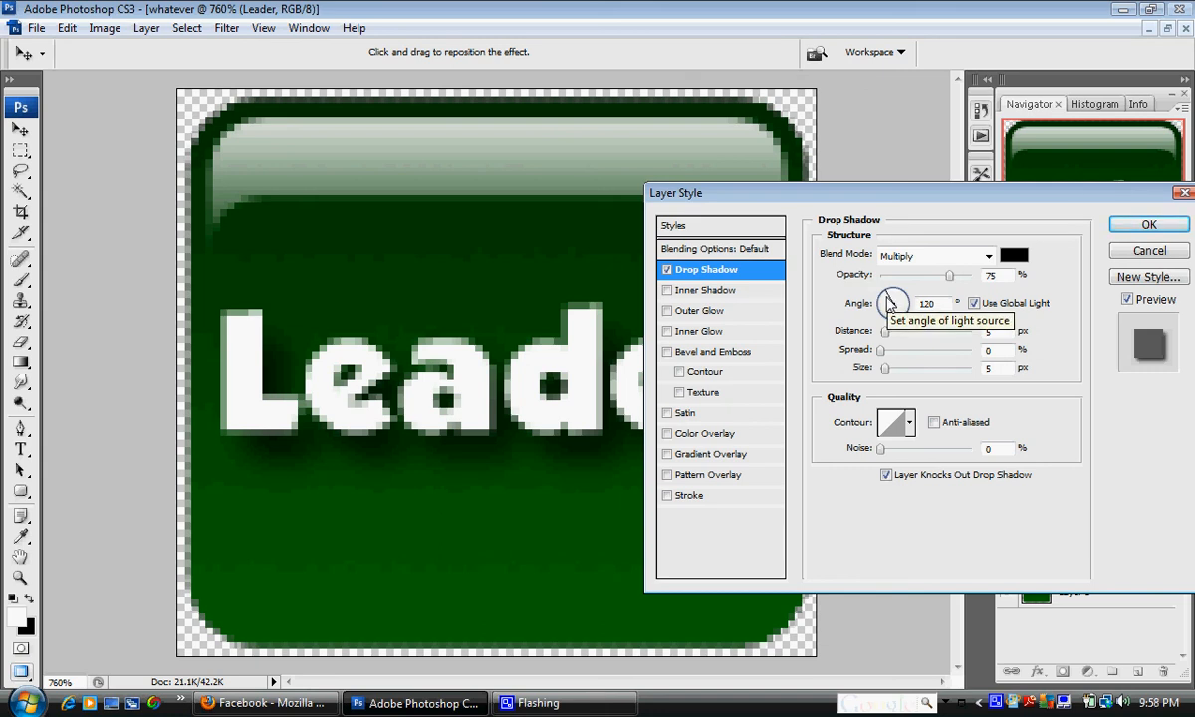
pyautogui.moveTo(888, 292); pyautogui.dragTo(894, 298)
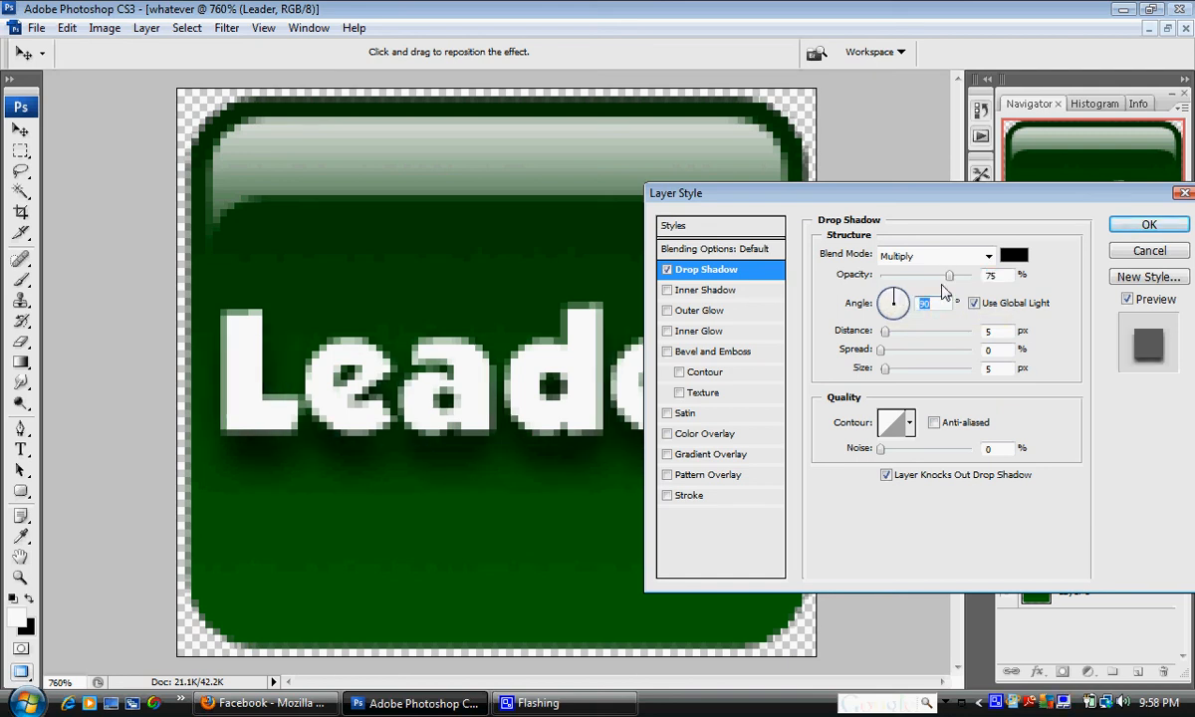
pyautogui.moveTo(948, 276)
pyautogui.mouseDown()
pyautogui.moveTo(961, 276)
pyautogui.moveTo(867, 282)
pyautogui.moveTo(844, 271)
pyautogui.moveTo(1008, 286)
pyautogui.moveTo(963, 287)
pyautogui.mouseUp()
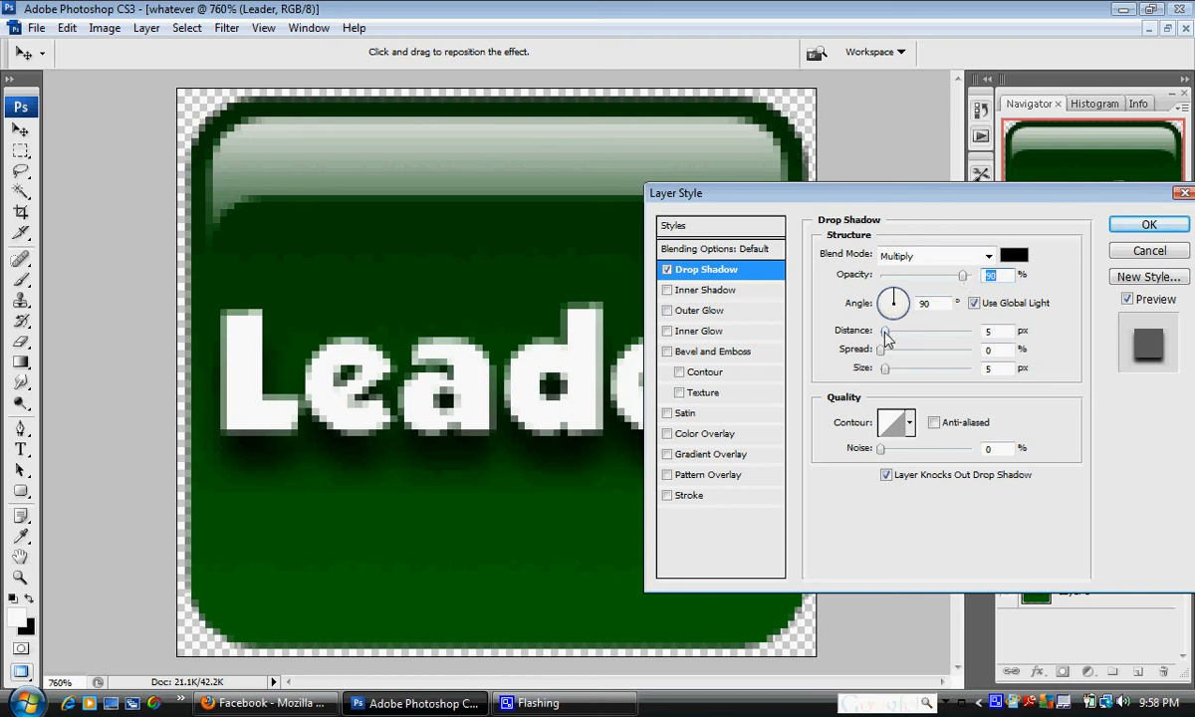
pyautogui.moveTo(883, 333)
pyautogui.mouseDown()
pyautogui.moveTo(924, 344)
pyautogui.moveTo(867, 341)
pyautogui.moveTo(911, 344)
pyautogui.moveTo(887, 345)
pyautogui.mouseUp()
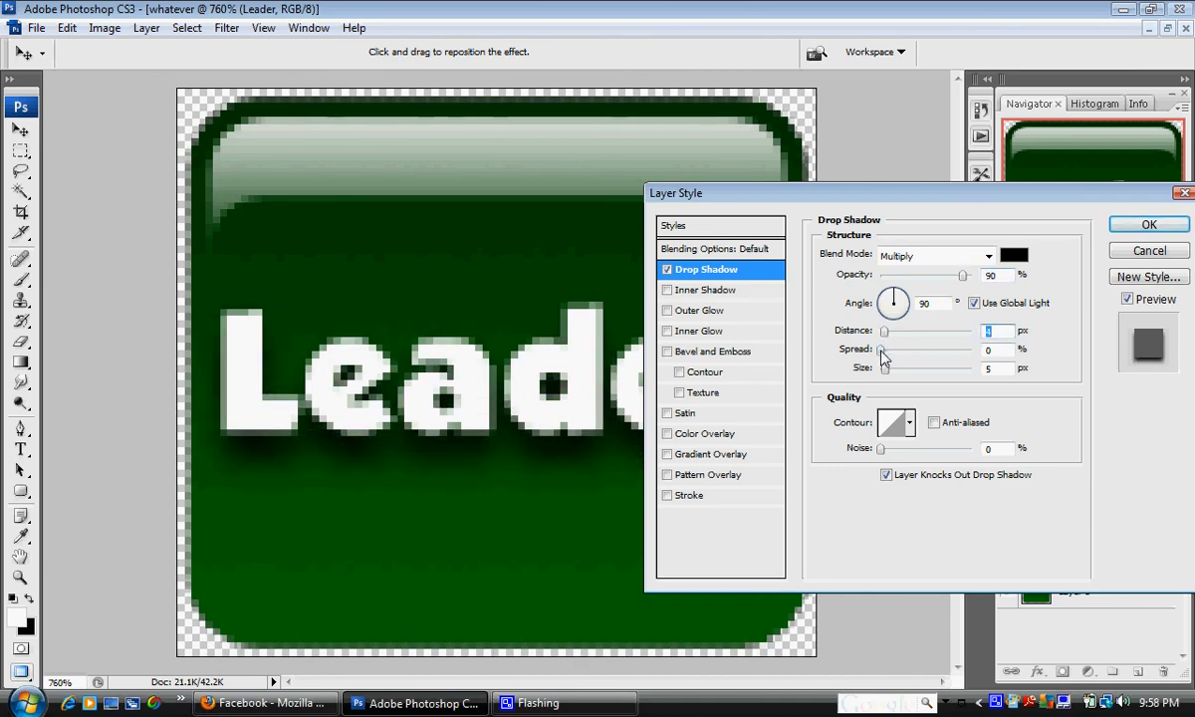
pyautogui.moveTo(882, 356)
pyautogui.mouseDown()
pyautogui.moveTo(915, 360)
pyautogui.moveTo(898, 354)
pyautogui.moveTo(888, 373)
pyautogui.mouseUp()
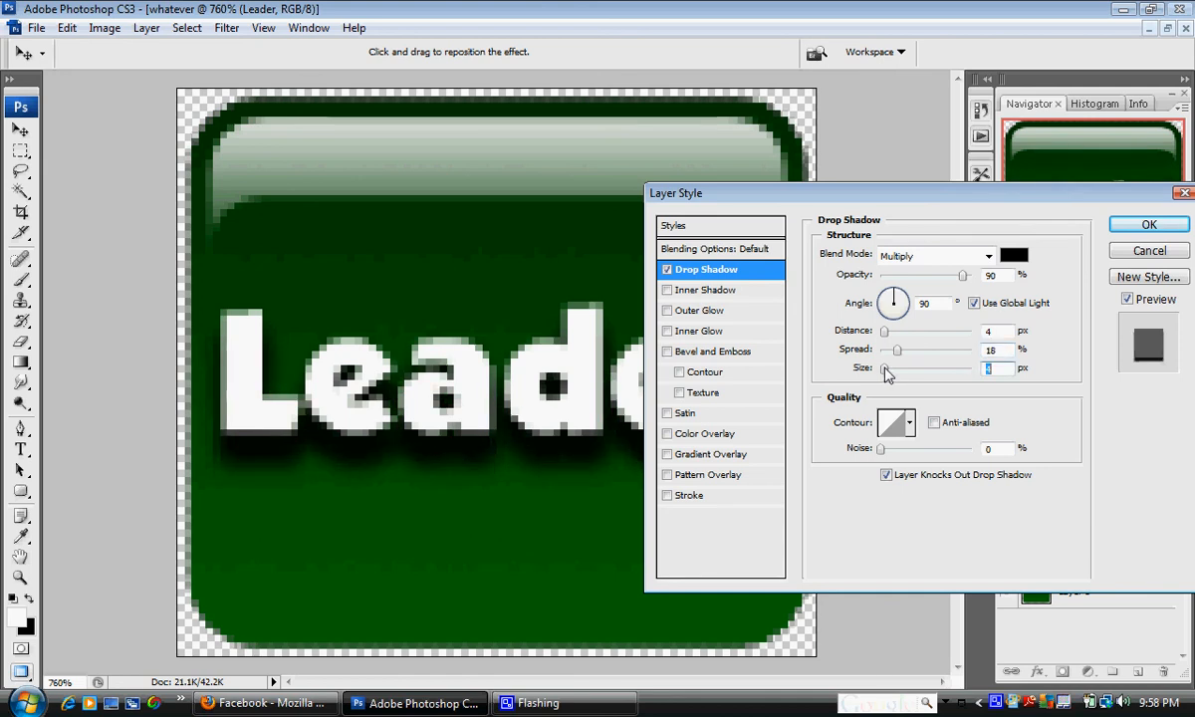
pyautogui.click(909, 423)
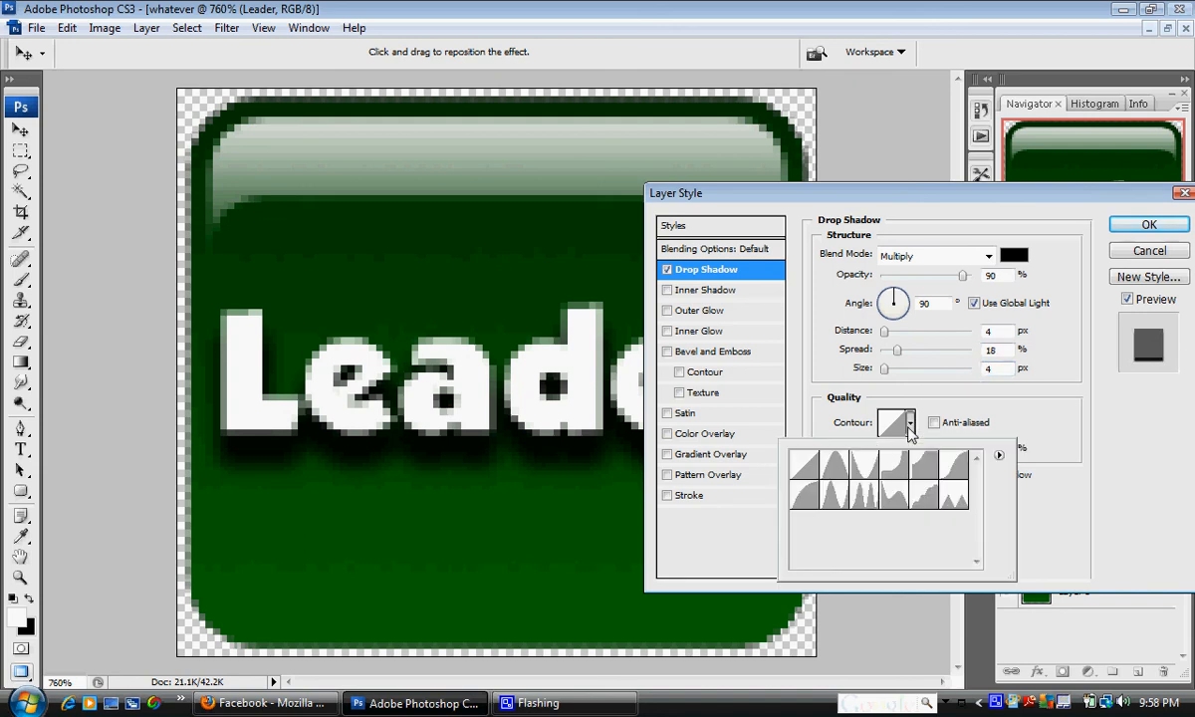
pyautogui.click(865, 506)
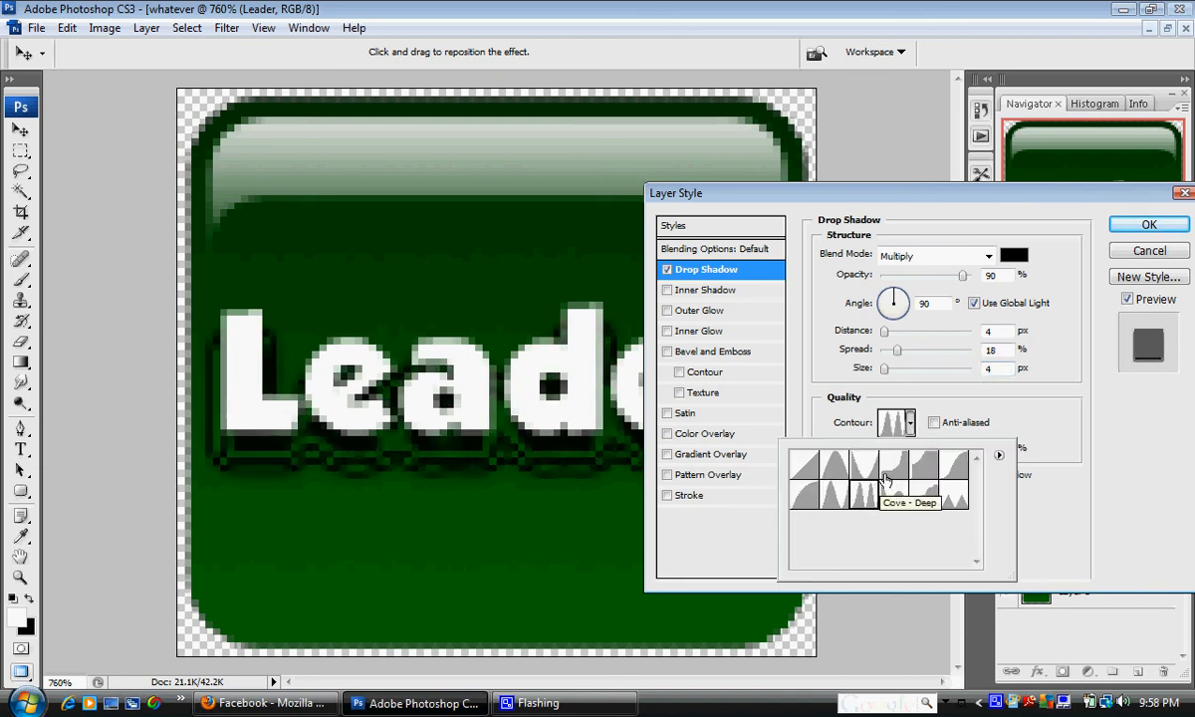
pyautogui.click(932, 500)
pyautogui.click(806, 473)
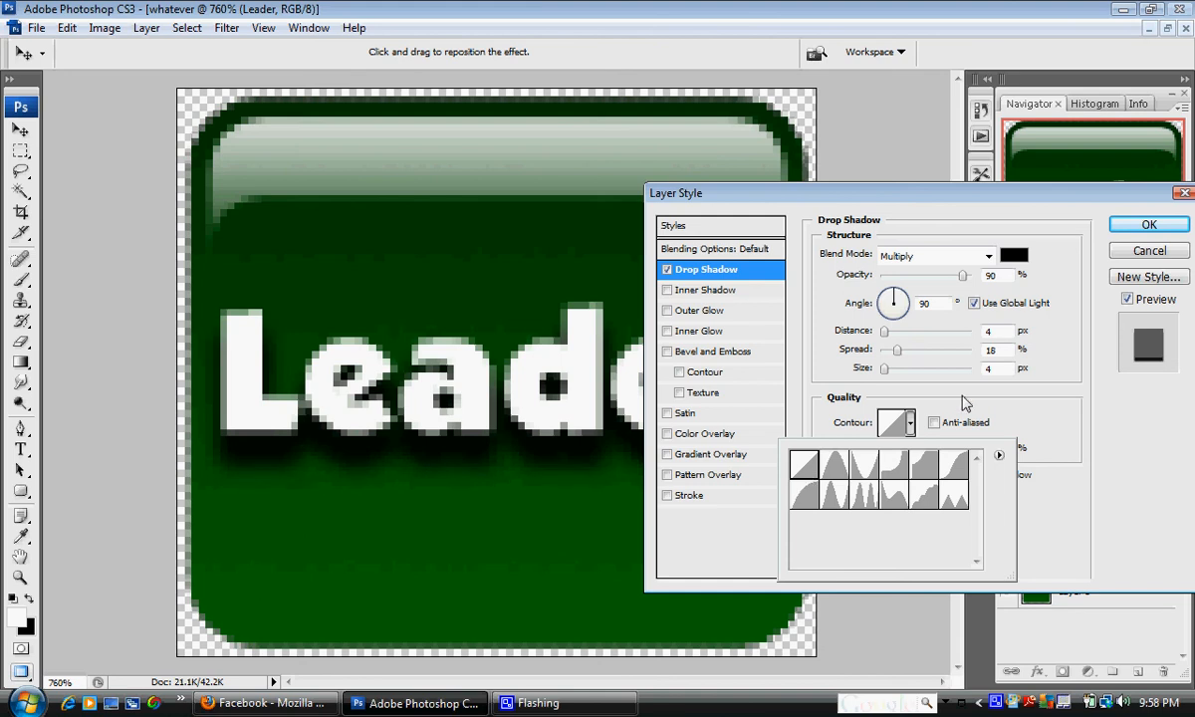
# Apply the drop shadow settings to the Leader text and view the finished button at actual size.
pyautogui.click(1132, 235)
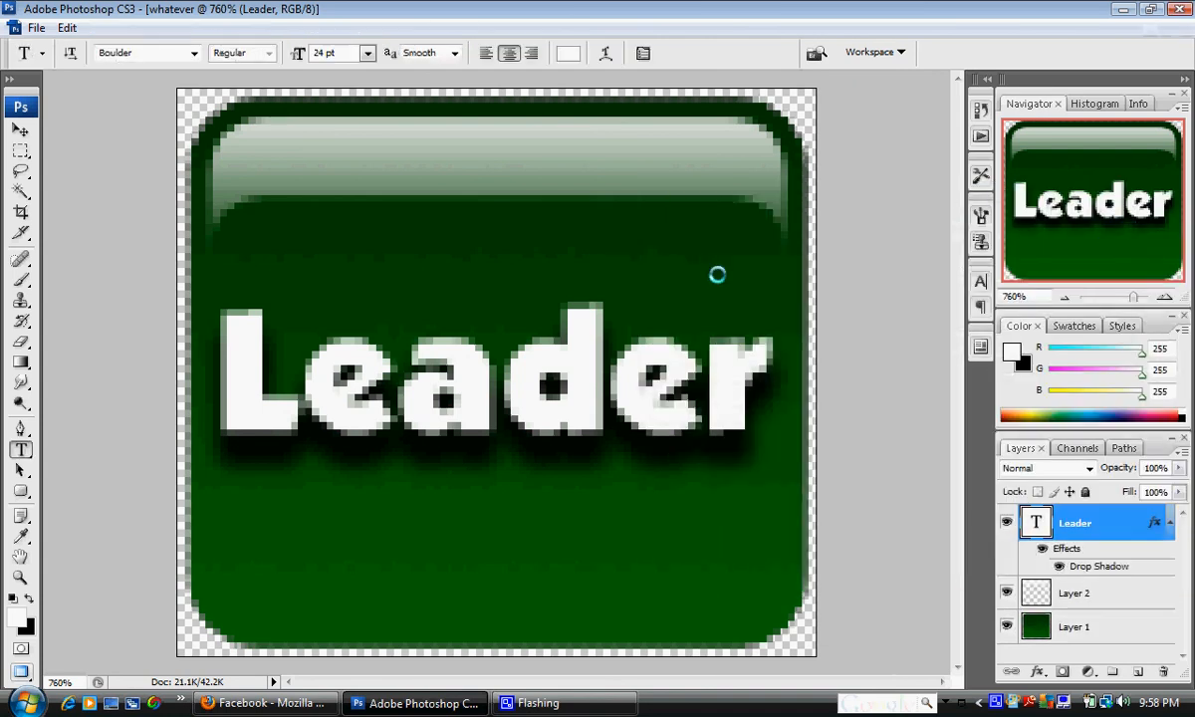
pyautogui.click(21, 580)
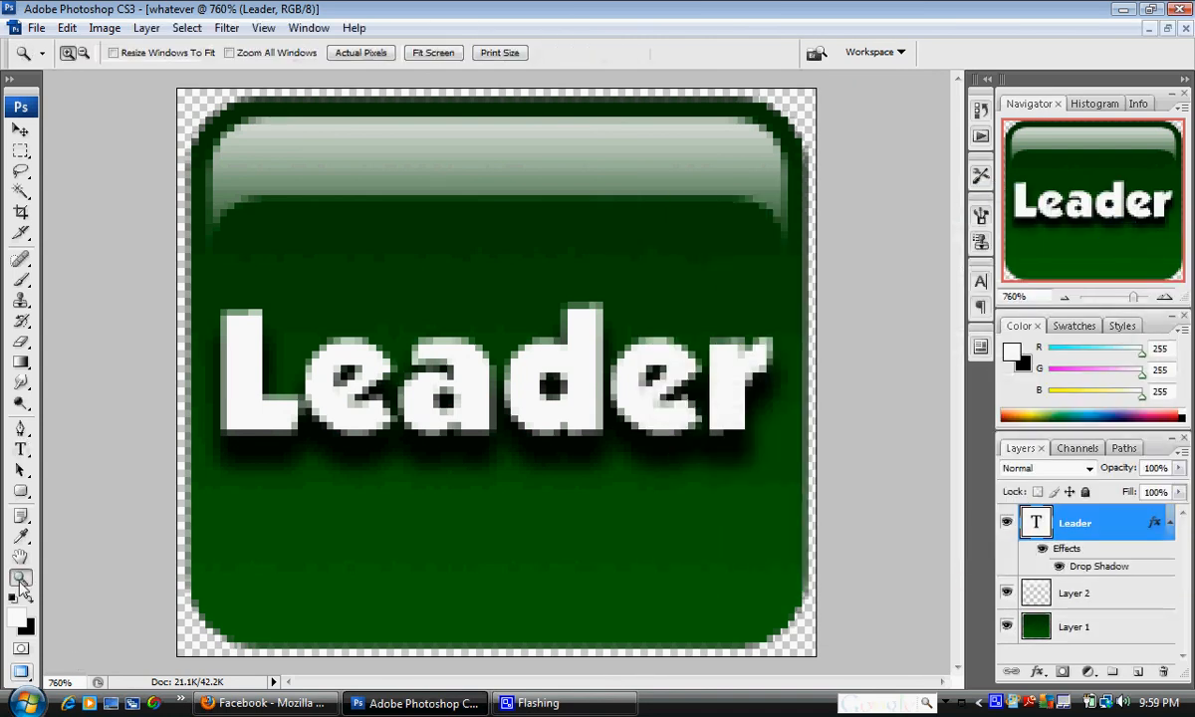
pyautogui.click(360, 55)
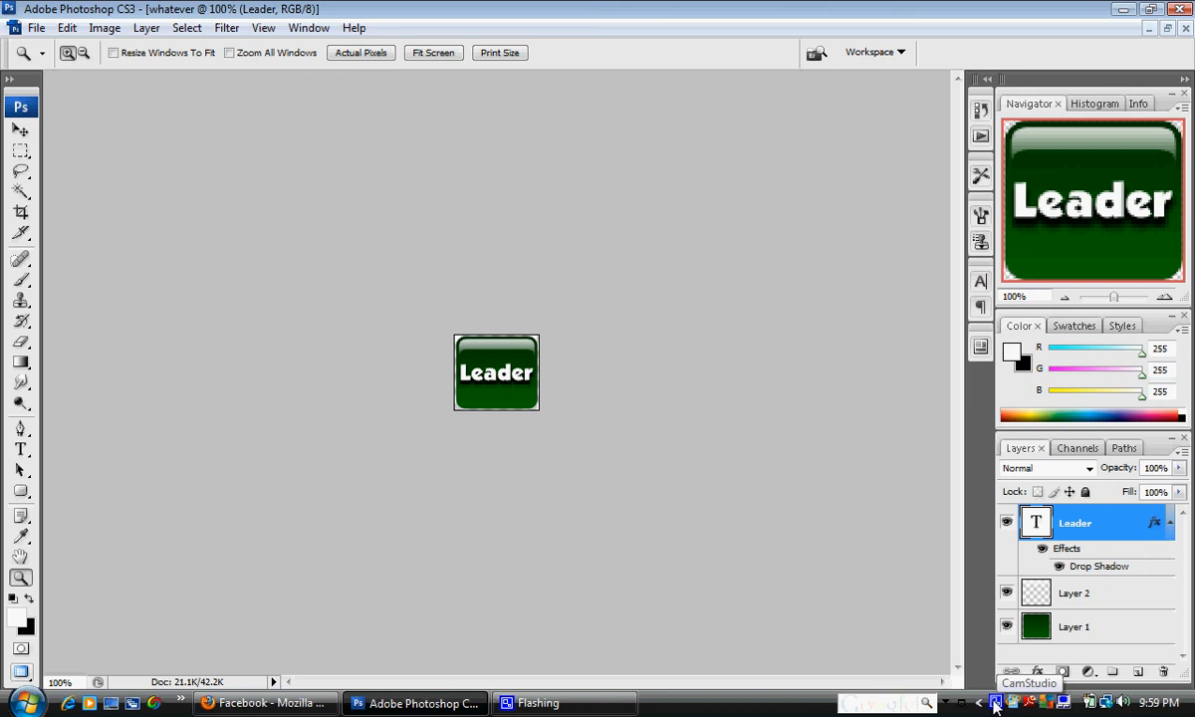
pyautogui.click(993, 704)
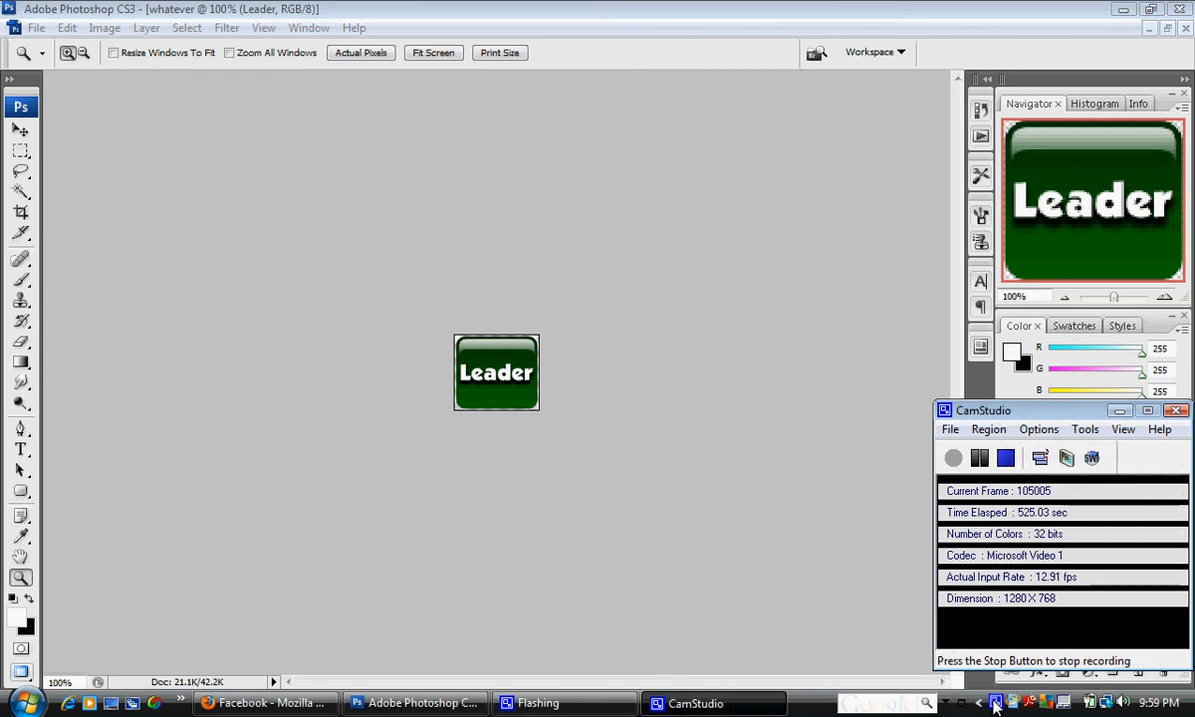